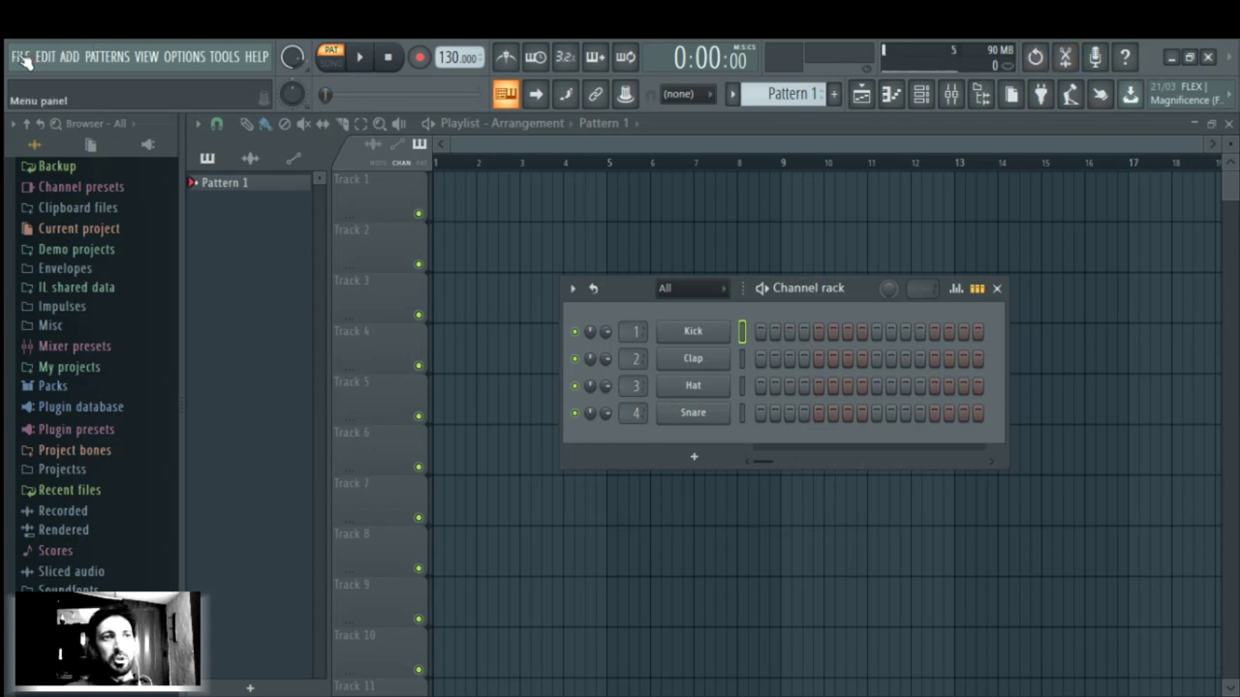
Open the sampler settings of the Kick, Clap, Hat and Snare channels in turn to examine their waveforms
key(ctrl+n)
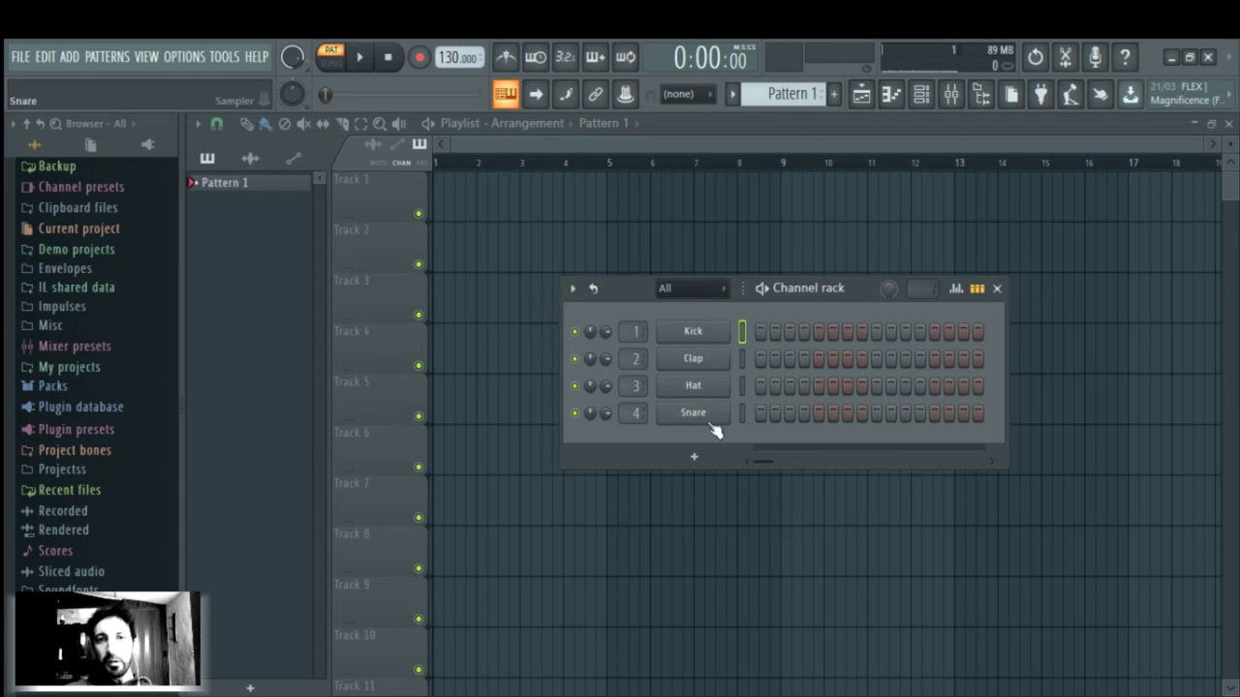
click(694, 333)
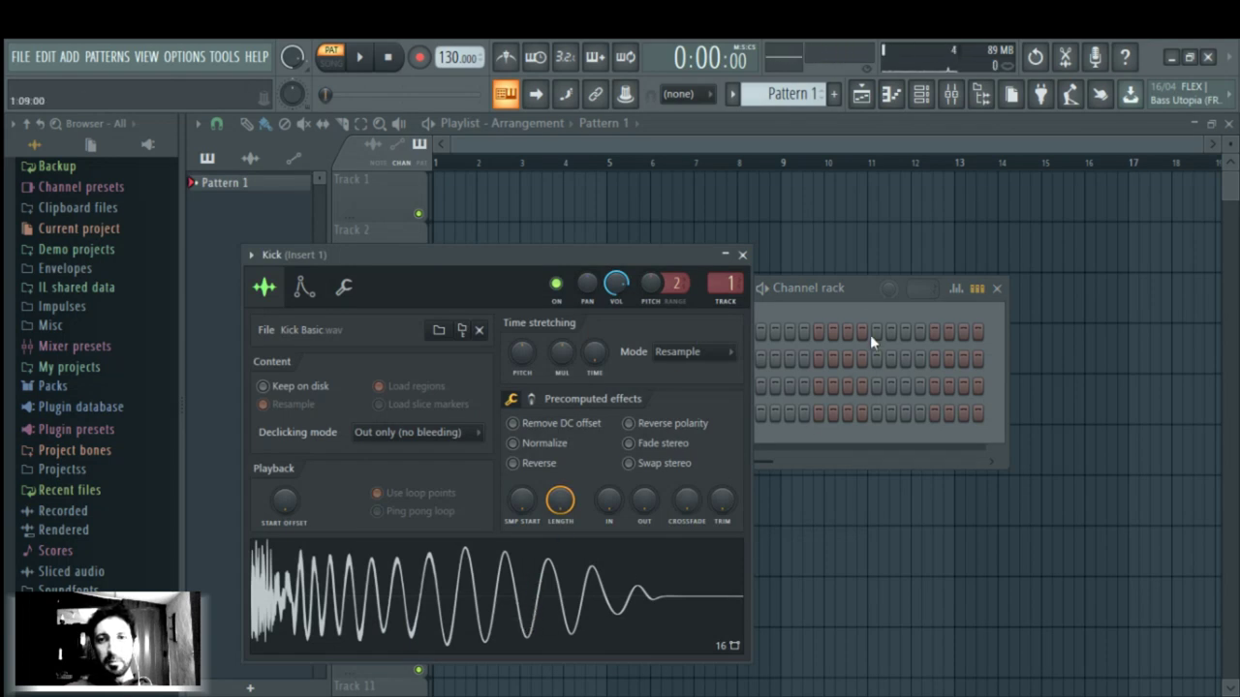
click(865, 310)
click(708, 358)
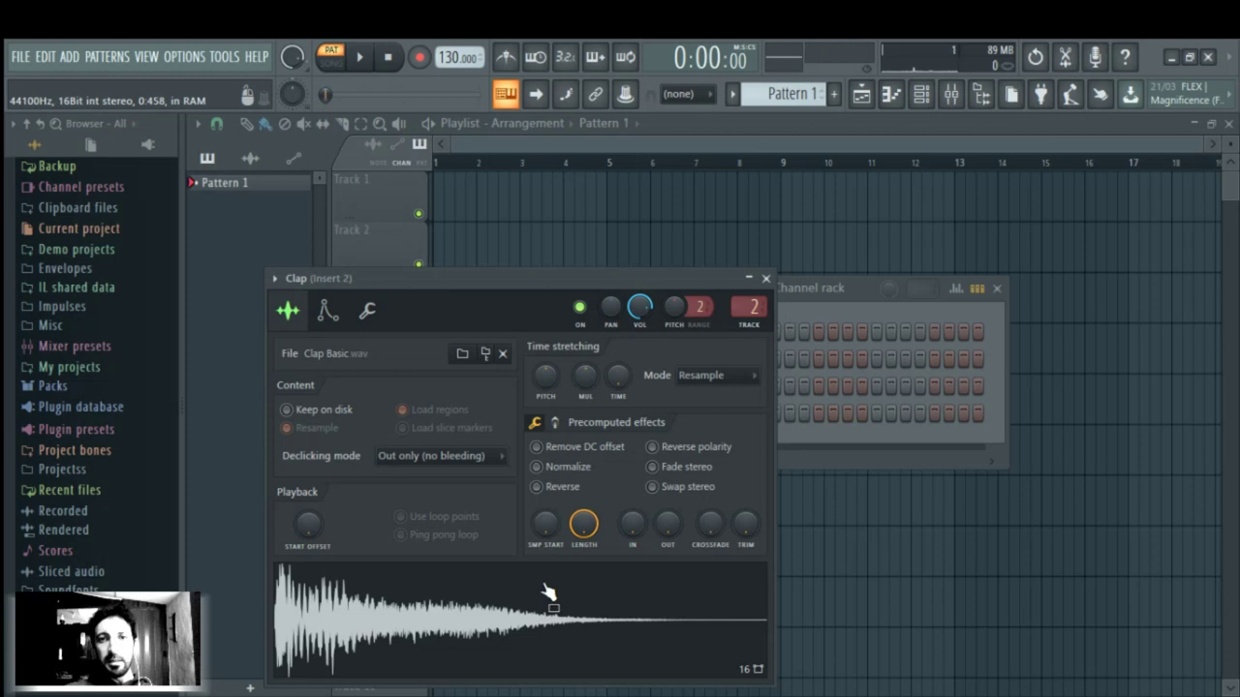
click(866, 291)
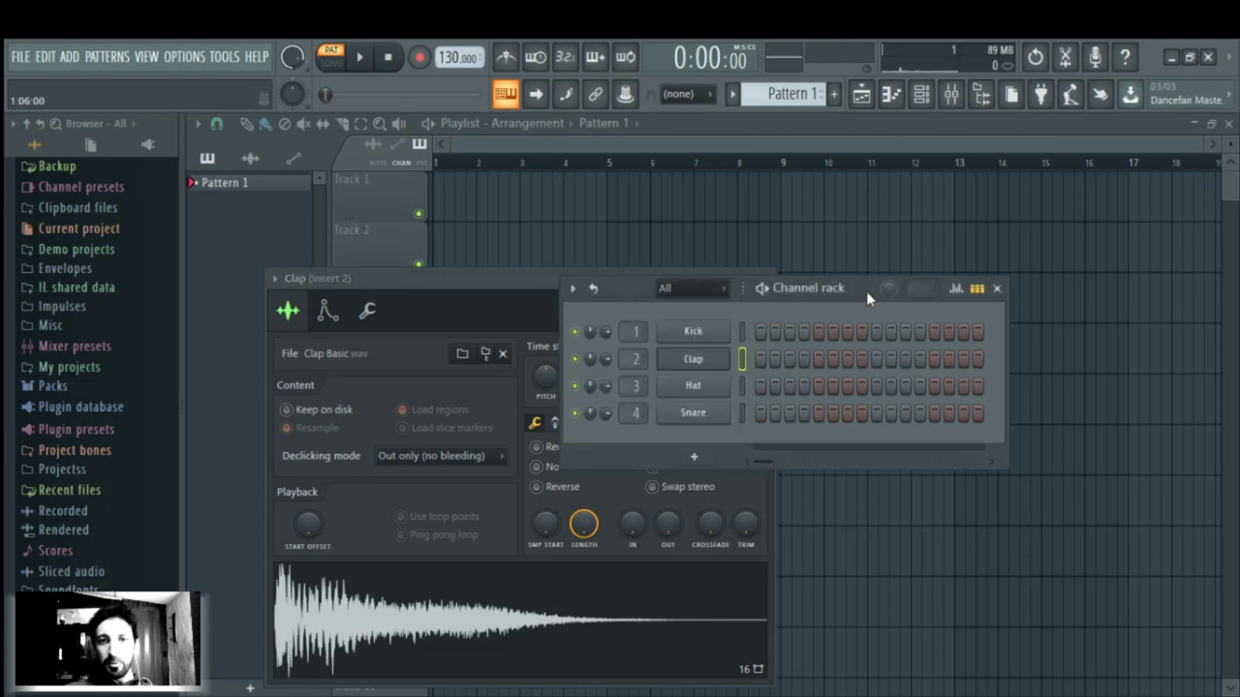
click(725, 385)
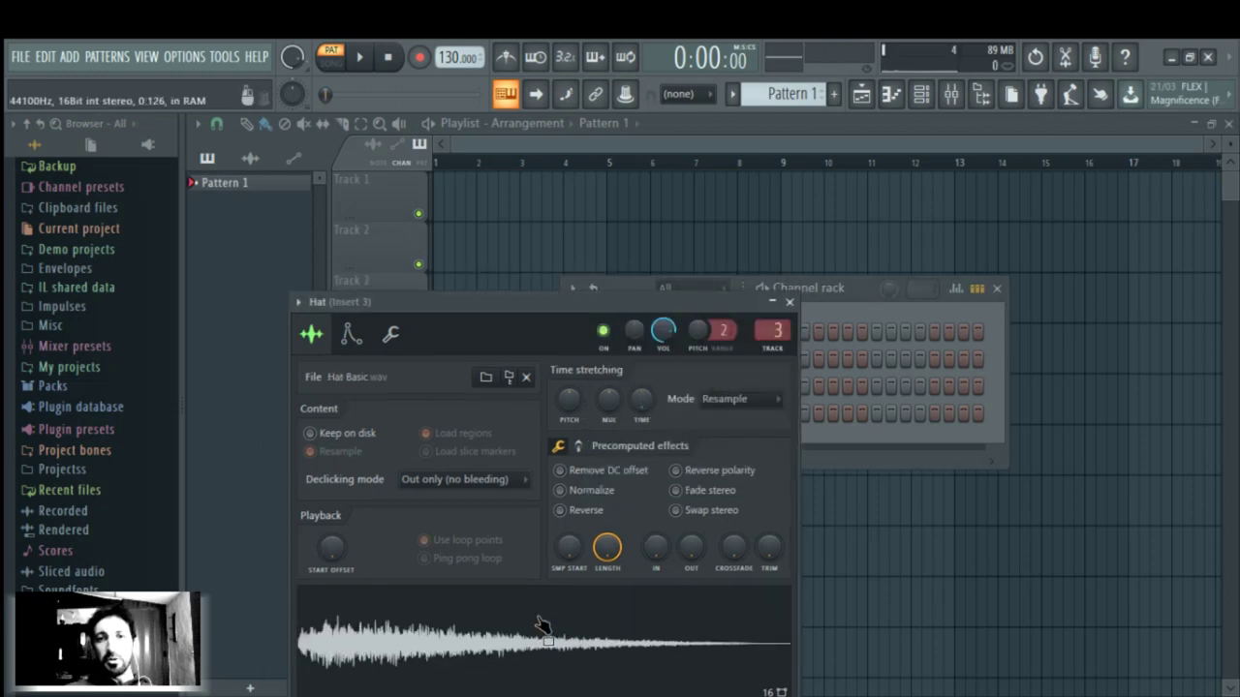
click(860, 291)
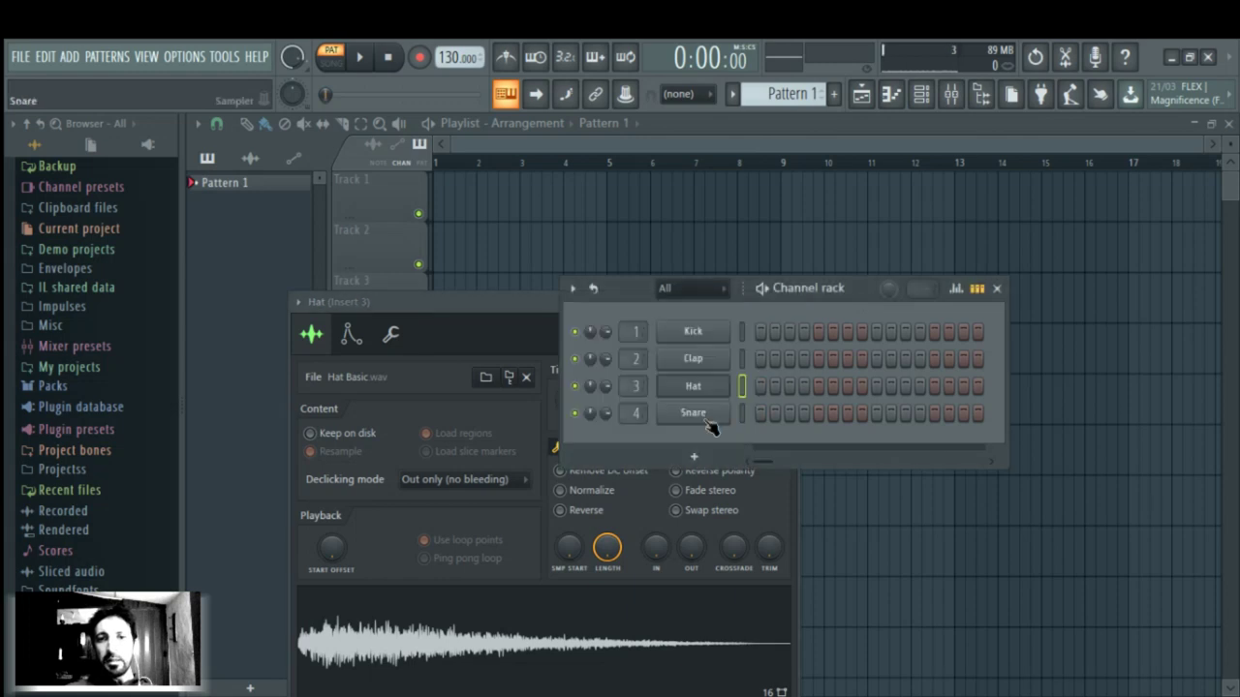
click(715, 415)
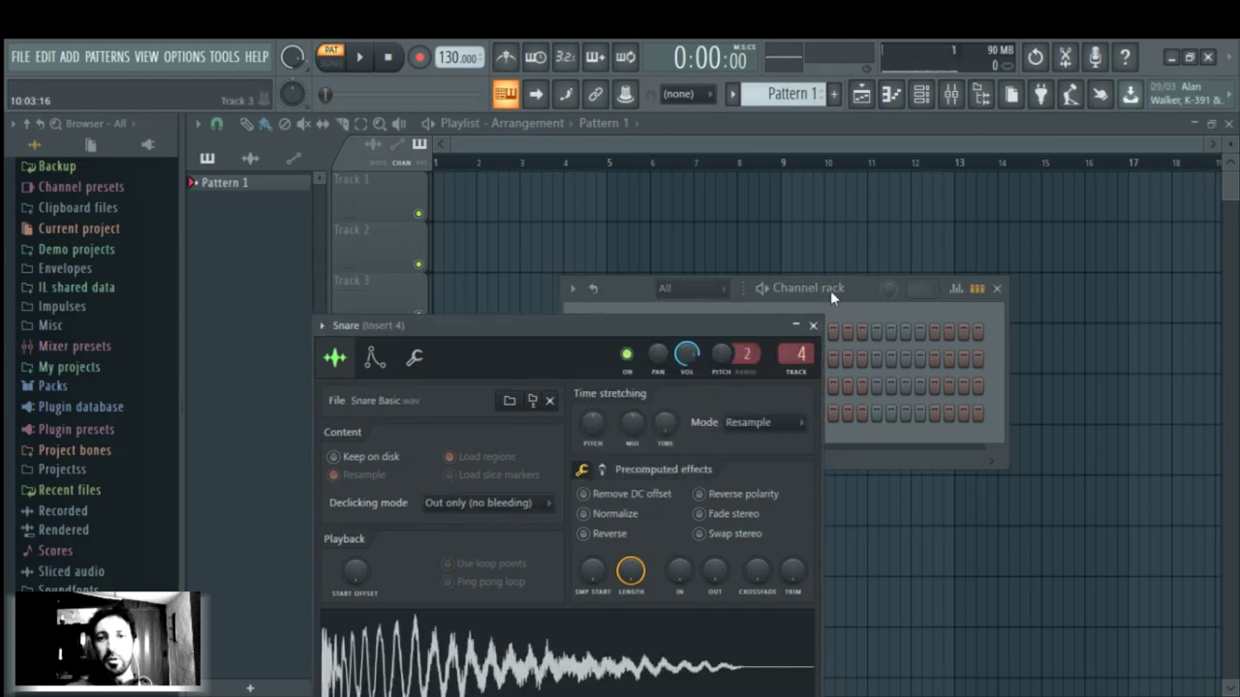
click(812, 325)
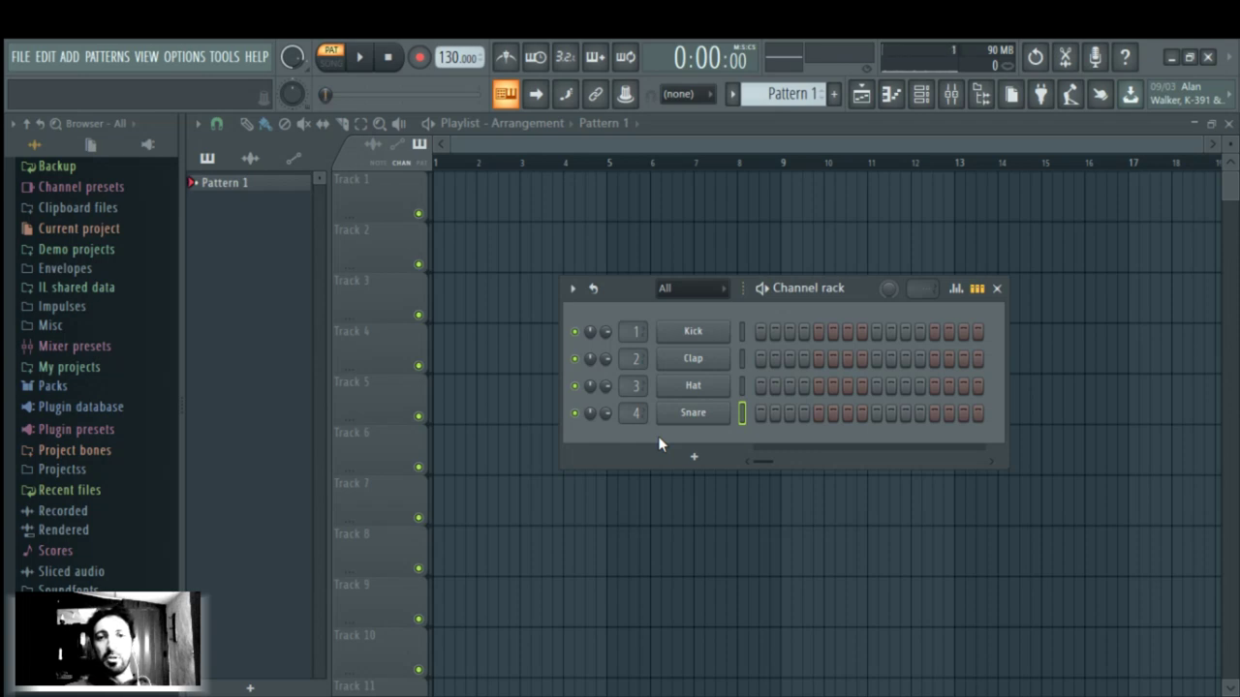
View the Snare channel's piano roll alongside the channel rack
click(893, 94)
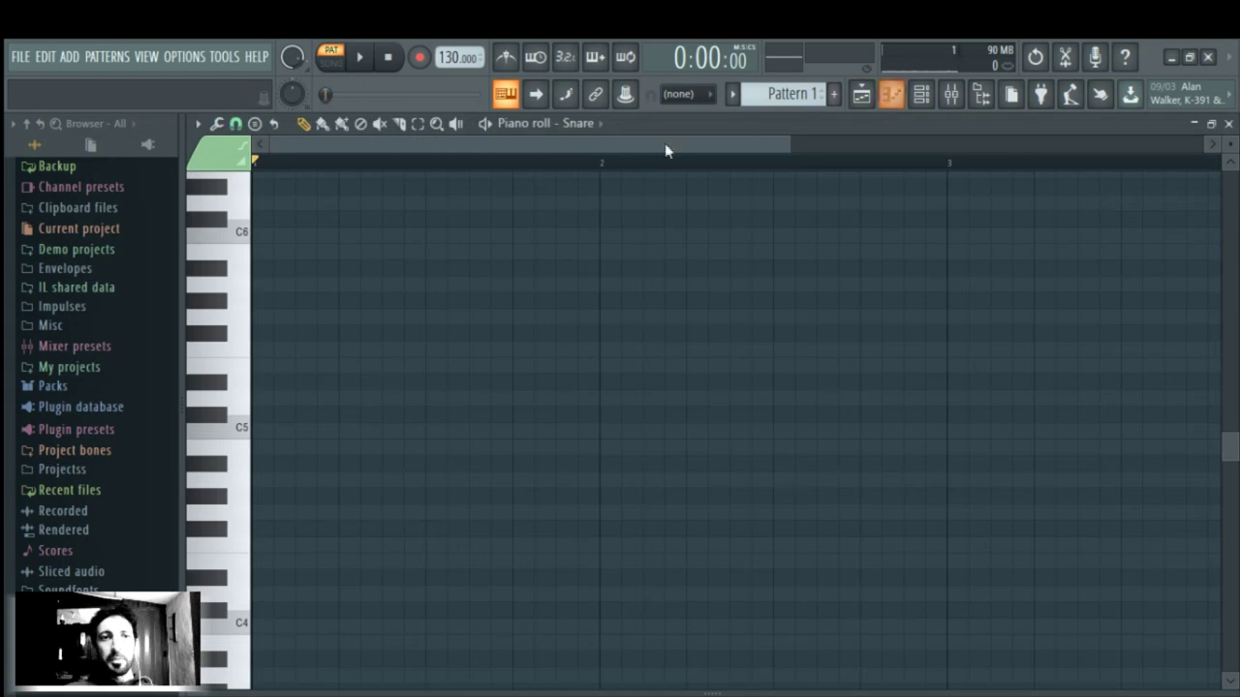
click(933, 102)
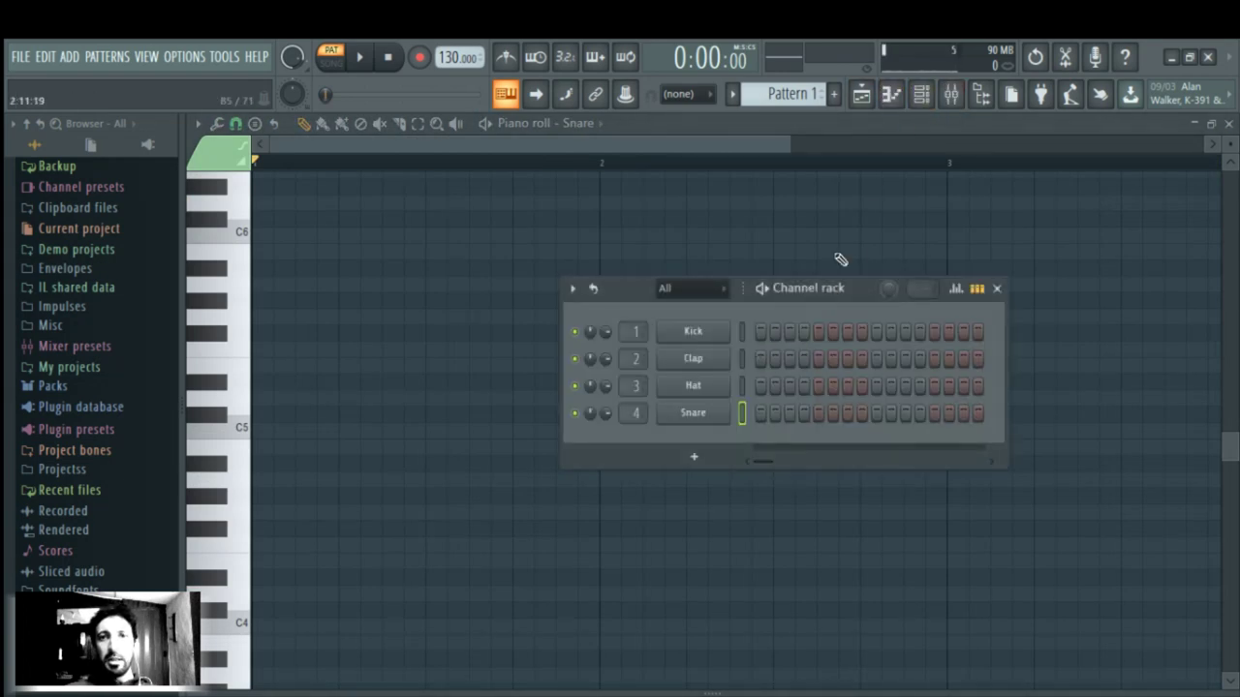
click(891, 94)
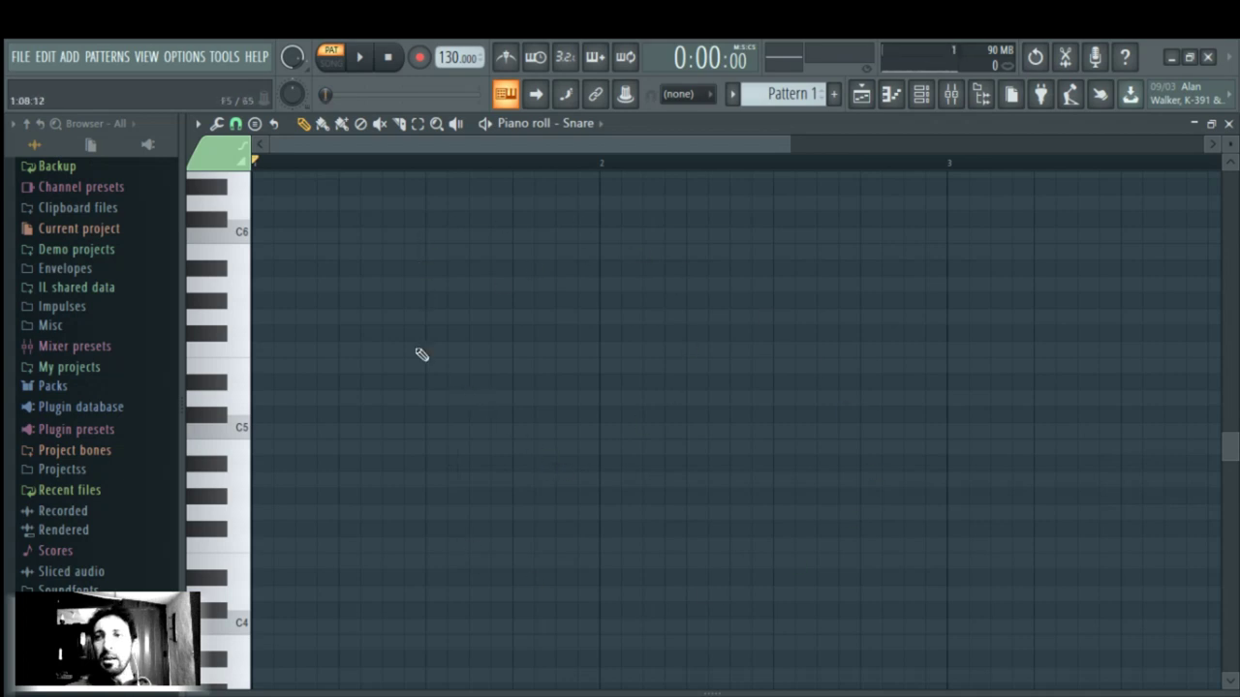
Paint a row of Pattern 1 clips on playlist Track 1 and a row of Pattern 2 clips on Track 2
click(862, 95)
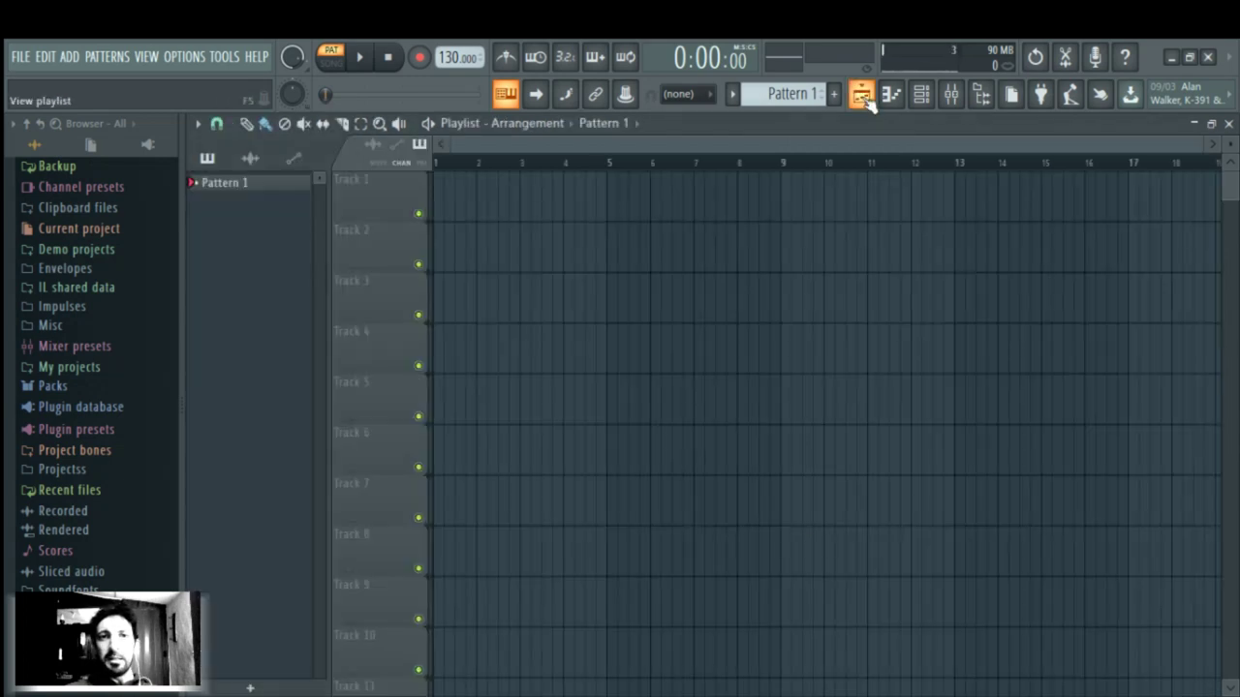
click(451, 211)
drag(462, 207, 781, 199)
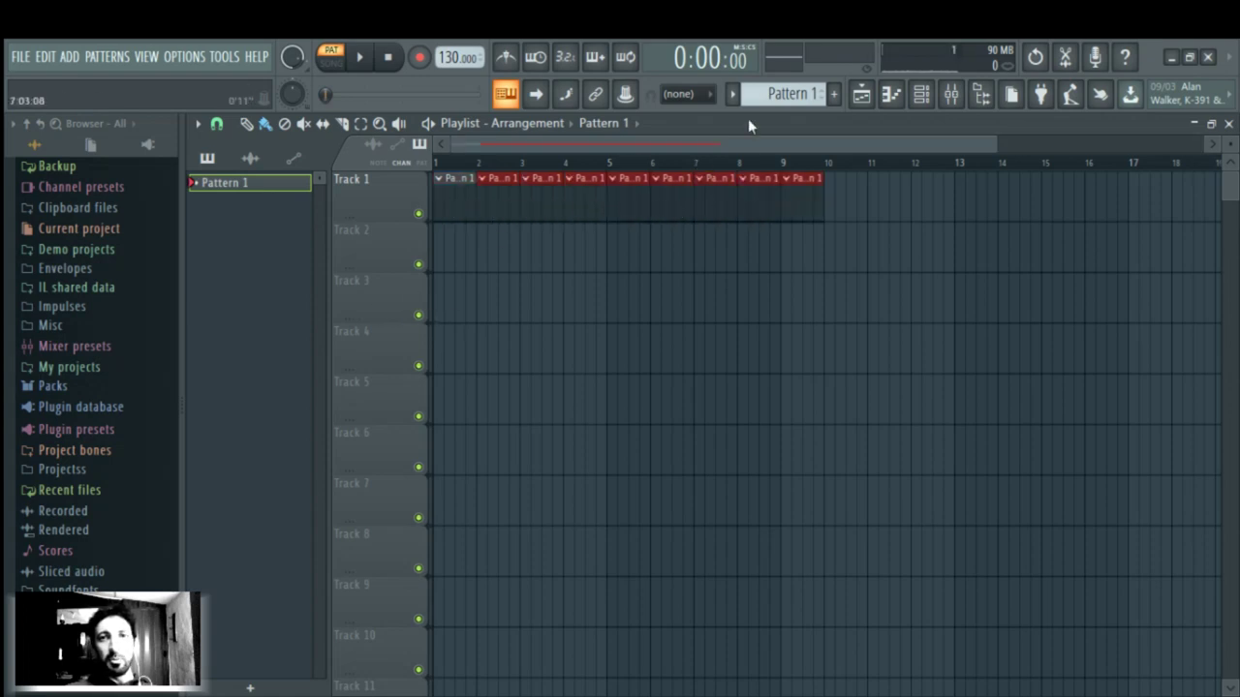
scroll(792, 93, down, 1)
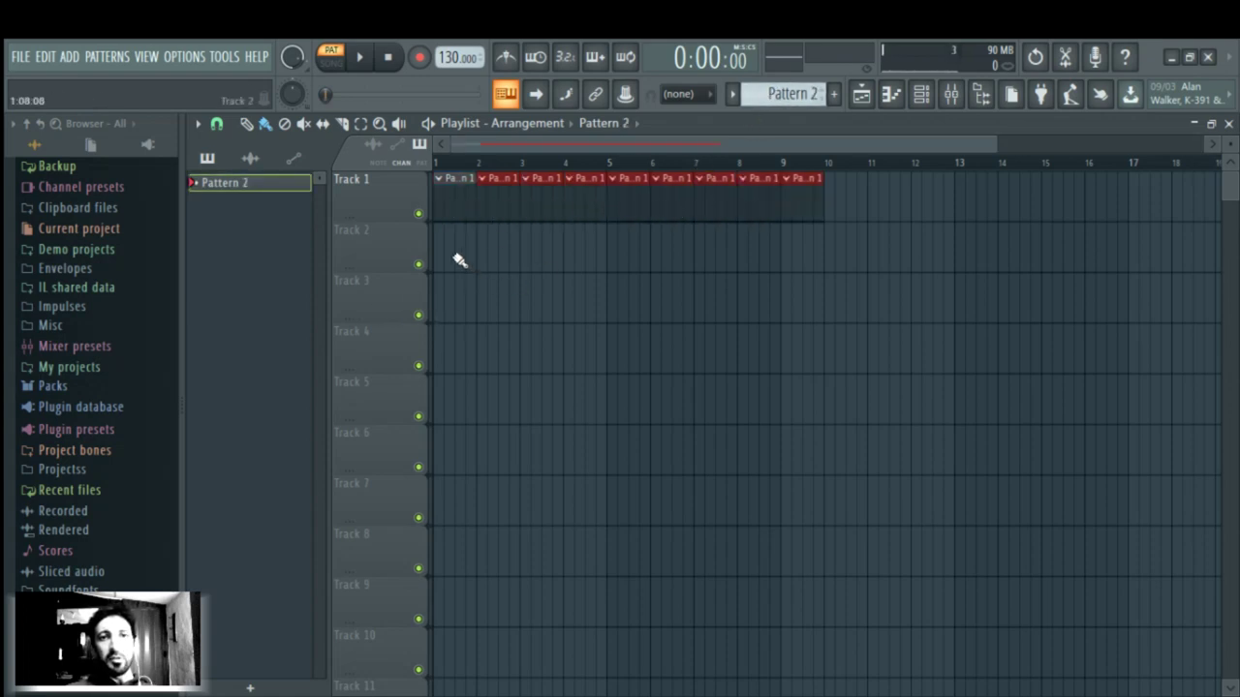
mouse_move(459, 262)
mouse_down()
mouse_move(538, 244)
mouse_move(753, 265)
mouse_up()
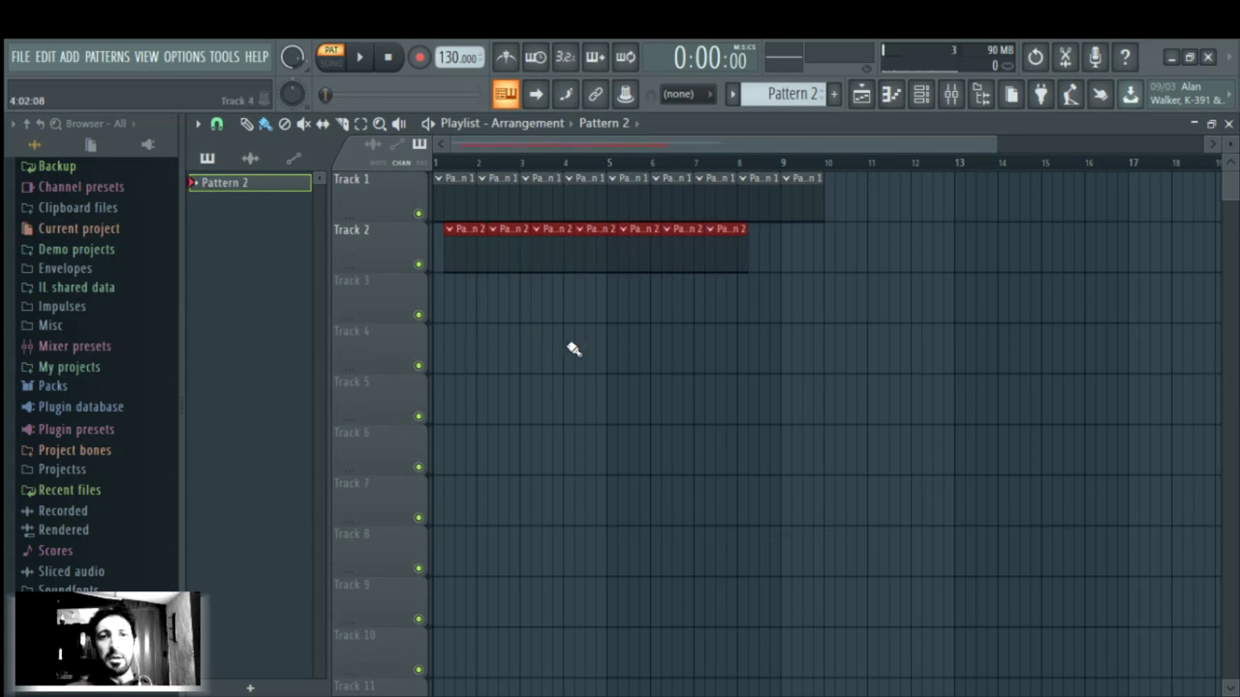
Select Pattern 3, place its clips on Track 4 at bars 7 and 8, and remove them again
click(751, 341)
right_click(754, 345)
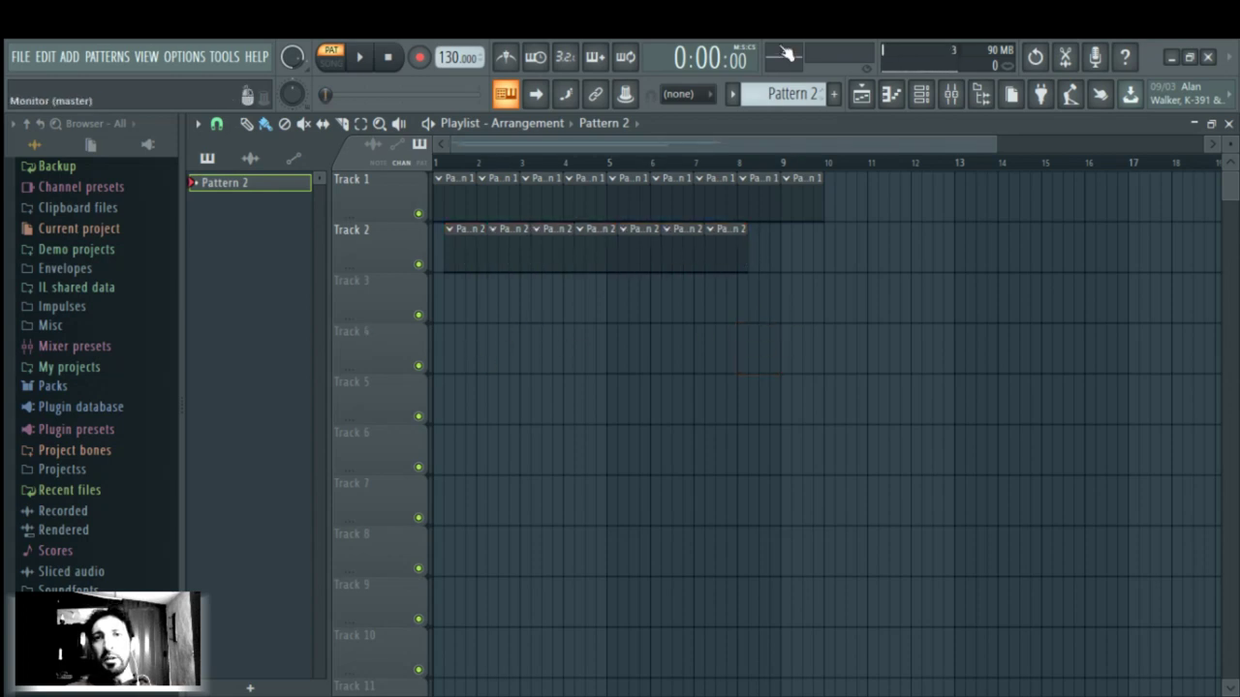
scroll(778, 89, down, 1)
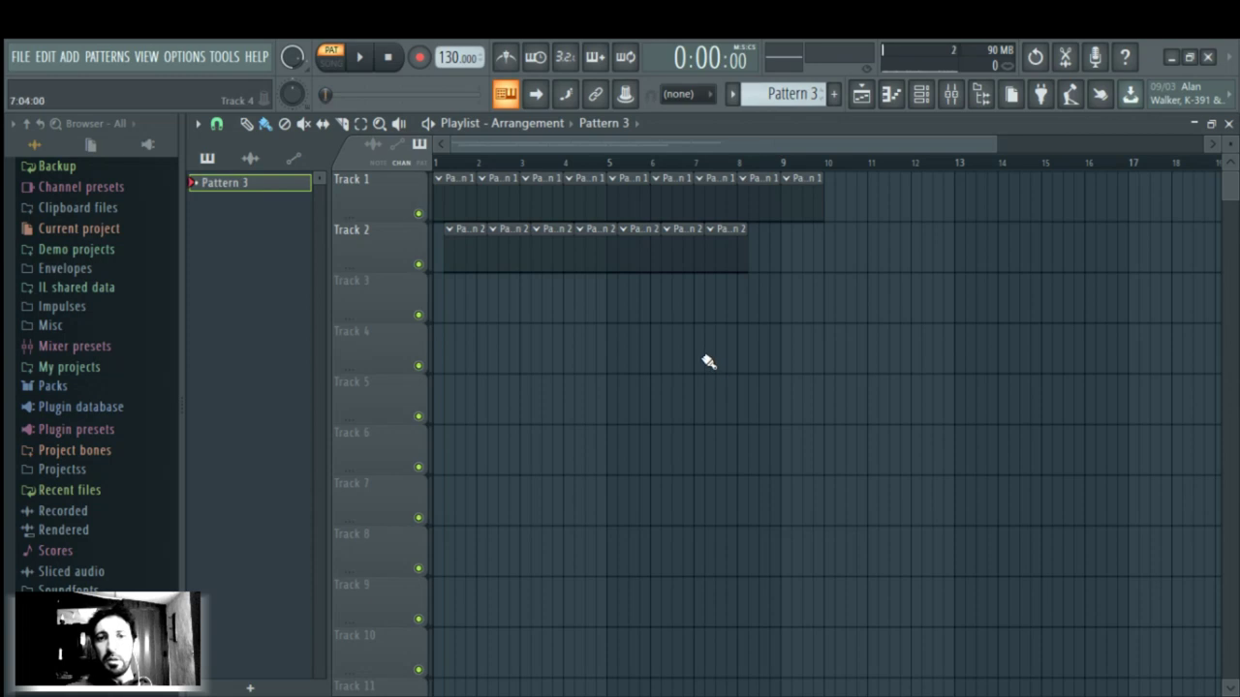
drag(708, 360, 762, 362)
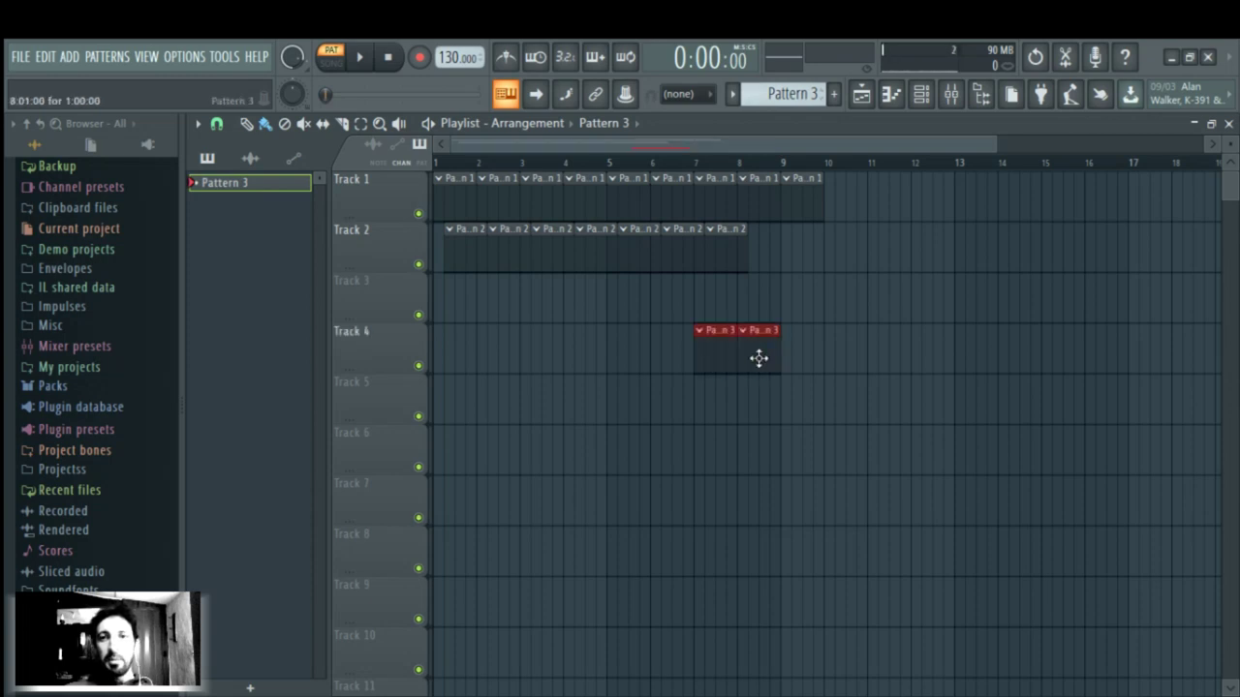
right_click(717, 360)
right_click(760, 356)
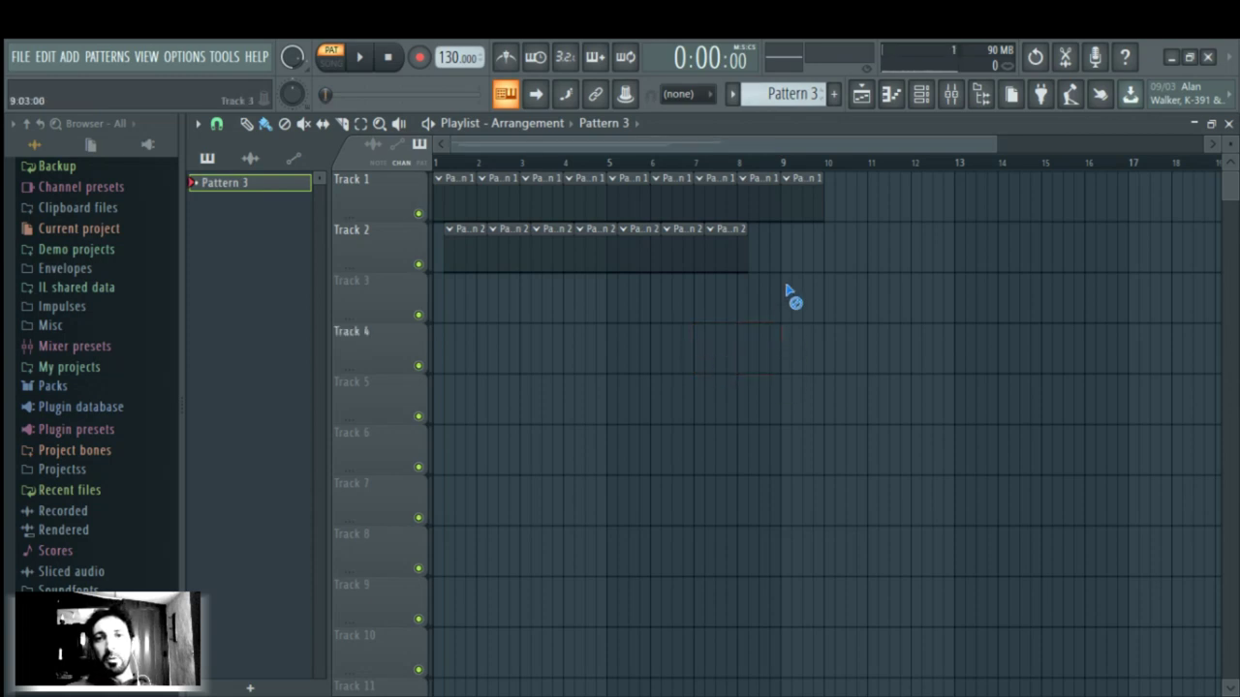
Delete all the Pattern 1 clips from Track 1 and the Pattern 2 clips from Track 2
right_click(775, 194)
right_click(668, 193)
right_click(503, 193)
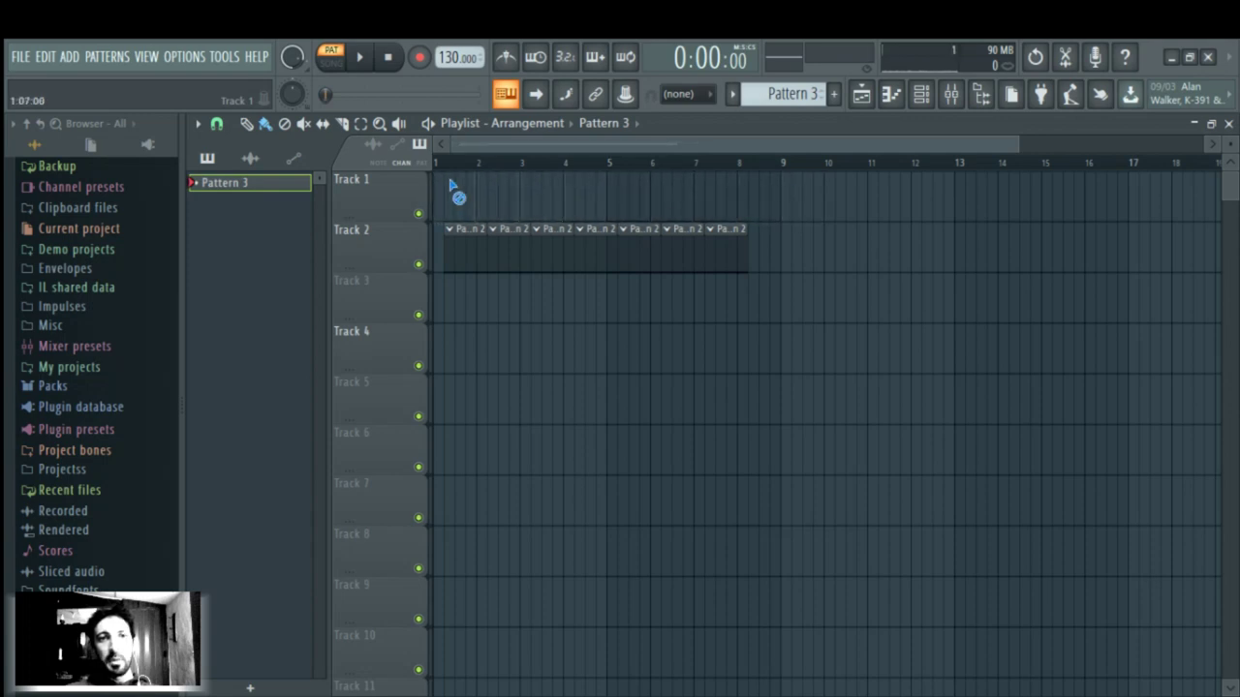
right_click(484, 247)
right_click(552, 250)
right_click(596, 248)
right_click(639, 245)
right_click(683, 250)
right_click(722, 256)
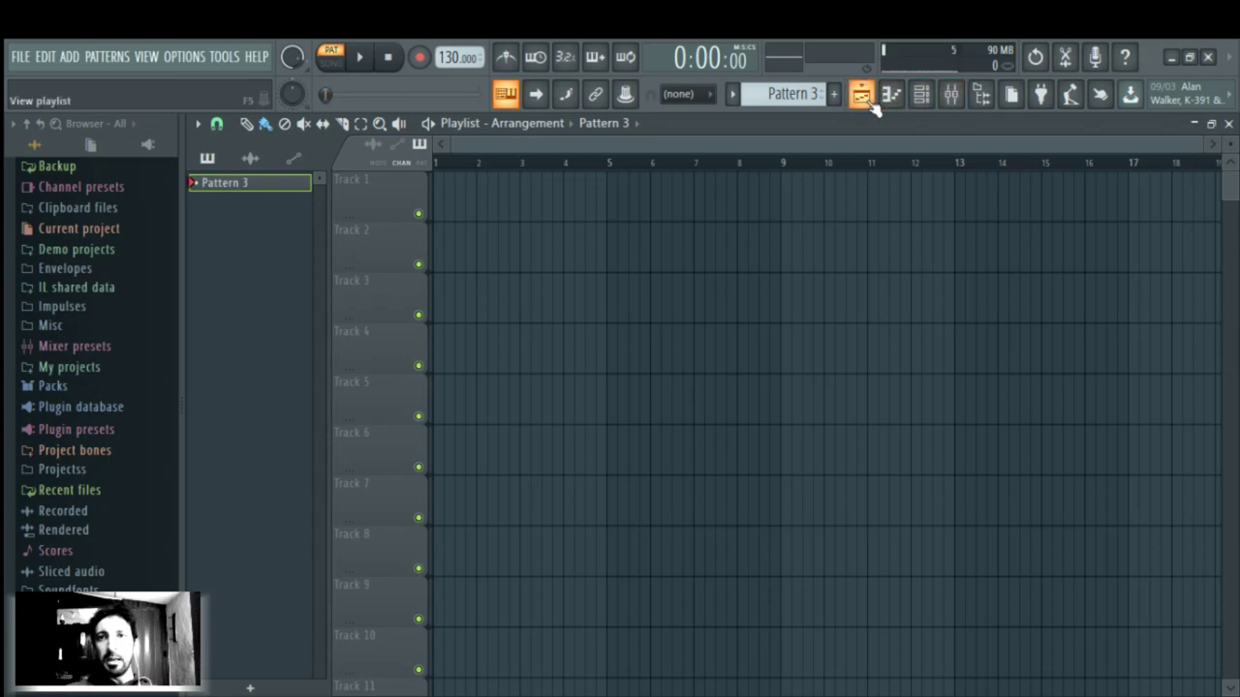
Lower the Insert 4 fader in the mixer, check the channel rack's mixer routing, and restore the fader
click(950, 94)
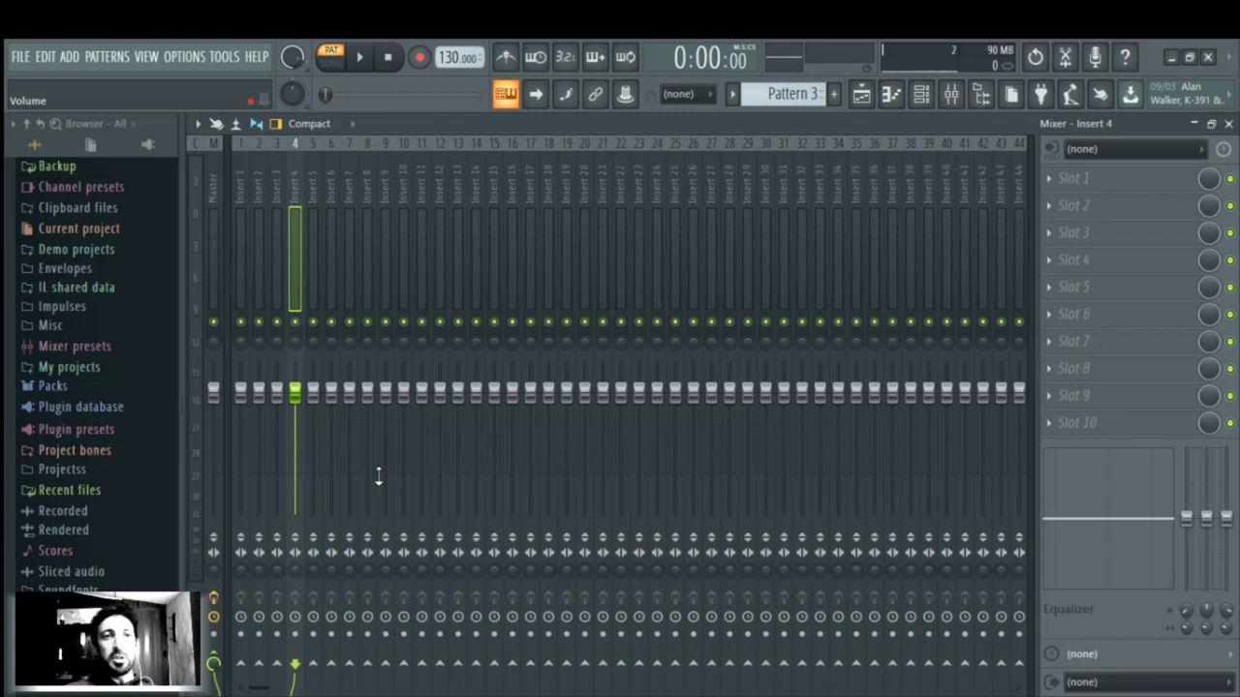
drag(294, 392, 294, 418)
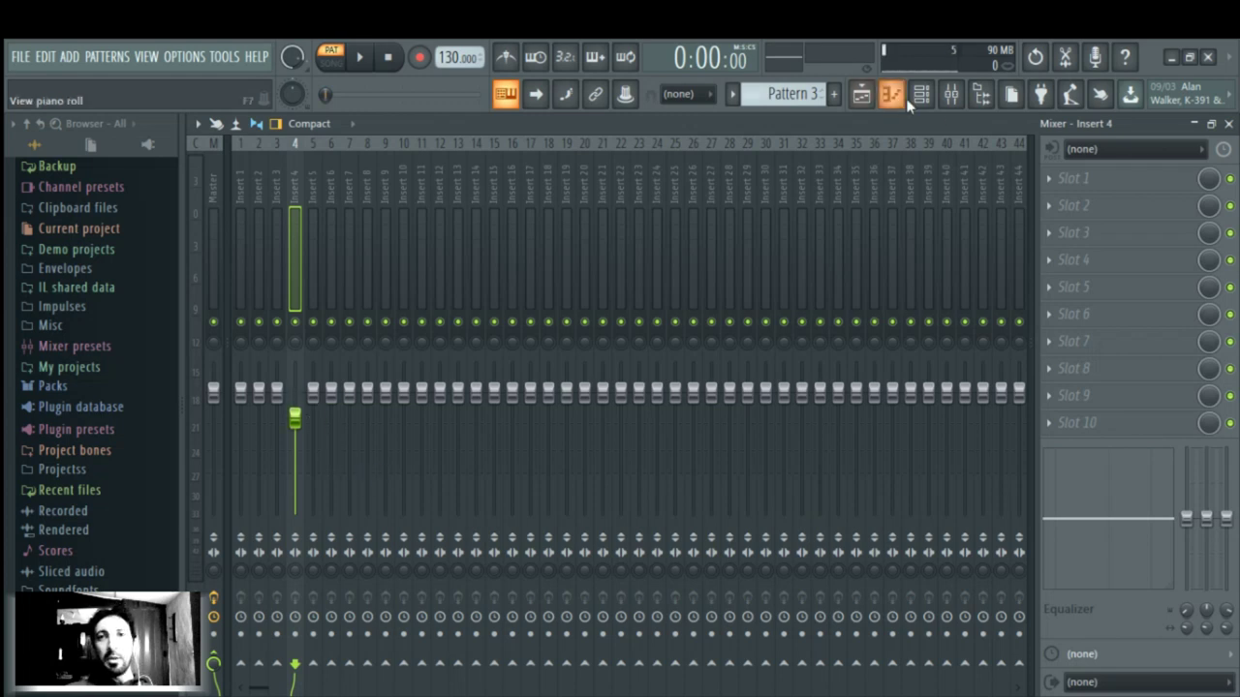
click(925, 100)
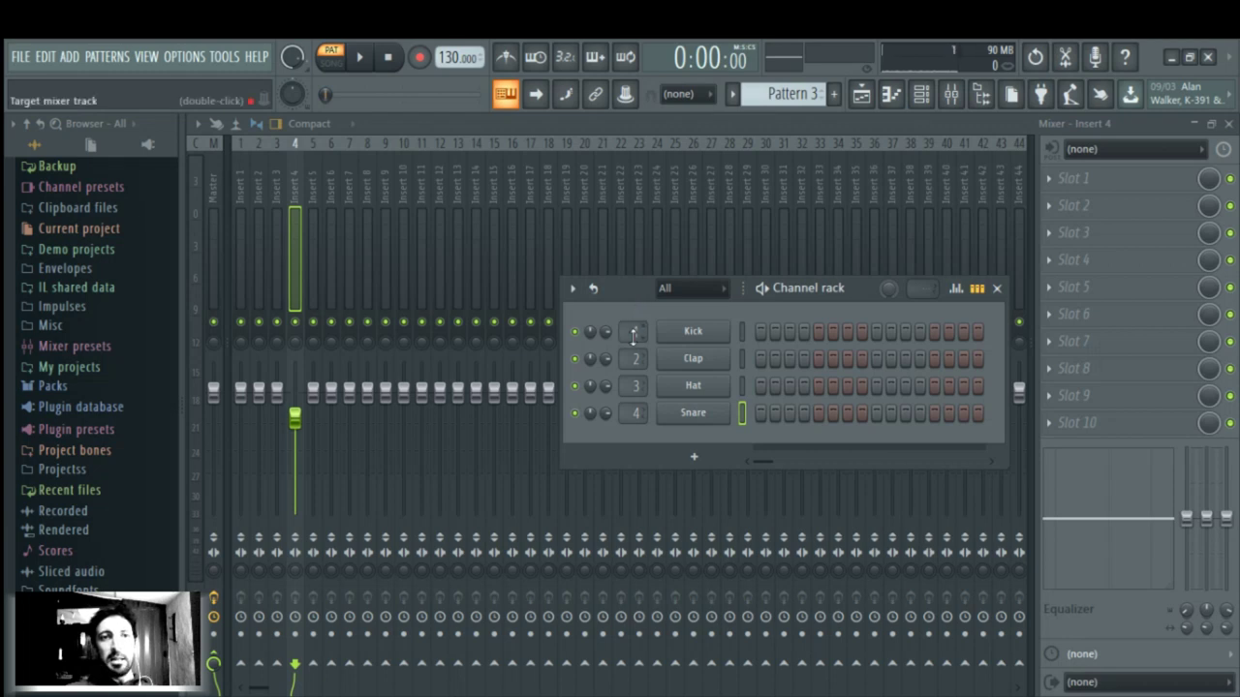
click(646, 133)
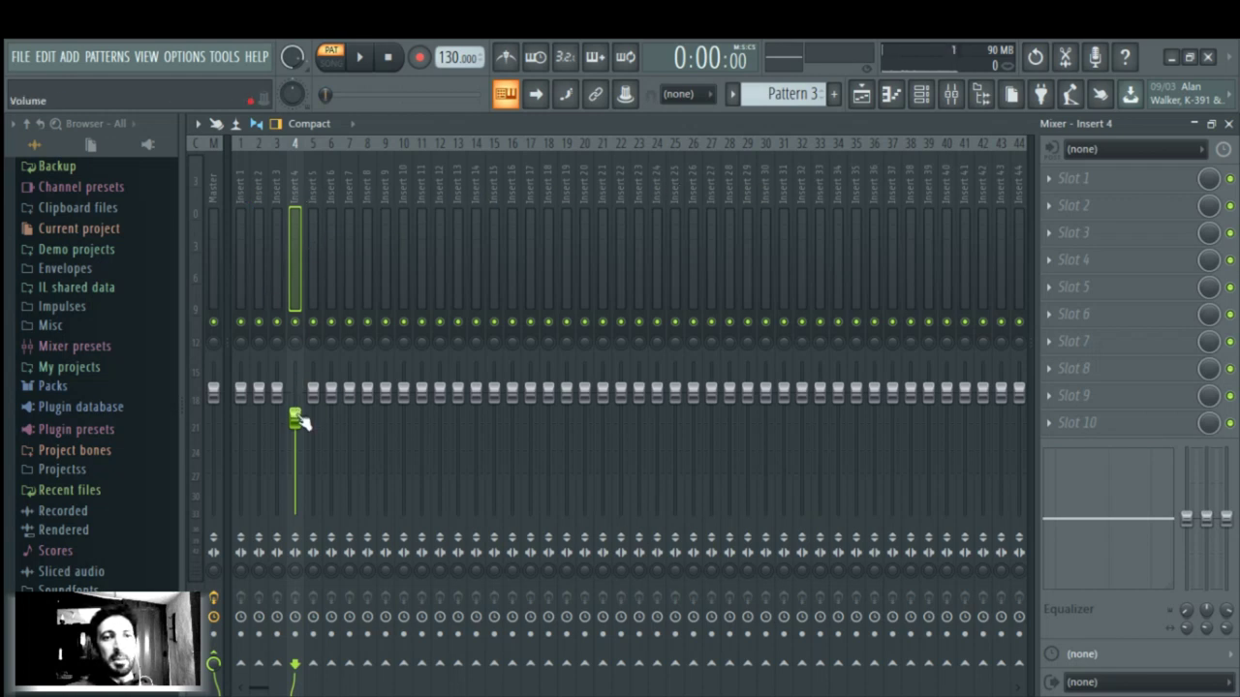
drag(300, 417, 299, 391)
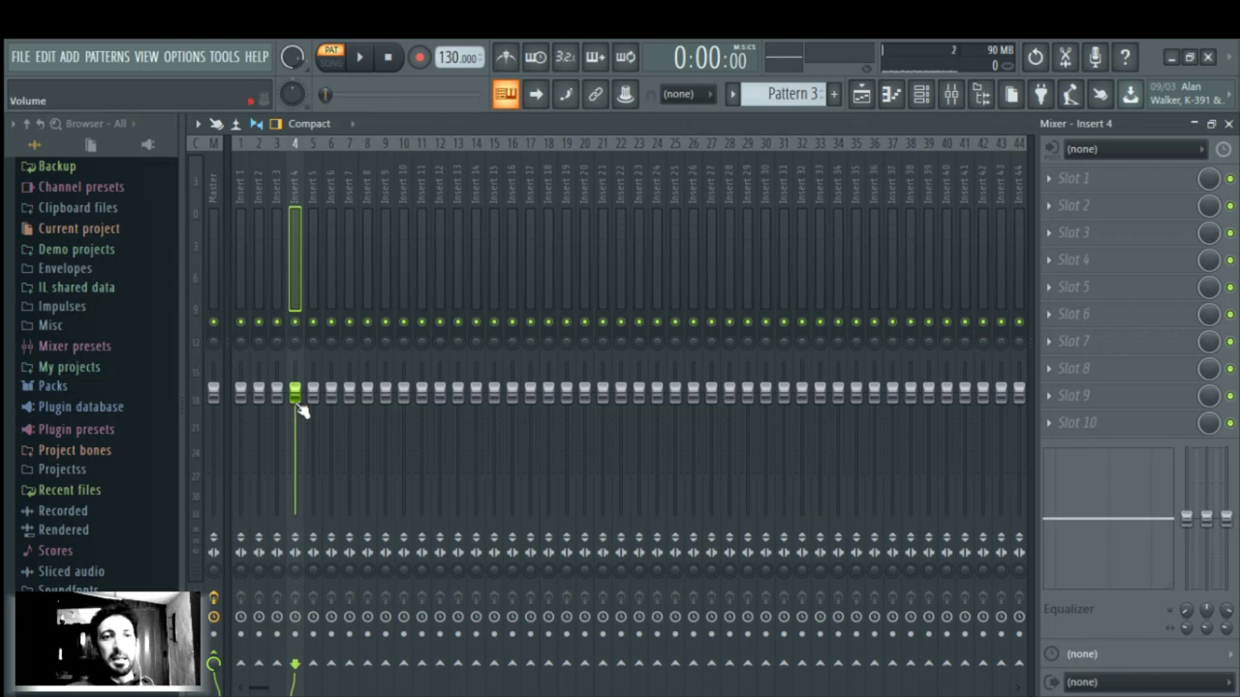
Lower the mixer volume faders of Inserts 4 to 10 to varied levels
drag(295, 391, 360, 477)
drag(367, 392, 376, 464)
drag(404, 395, 350, 403)
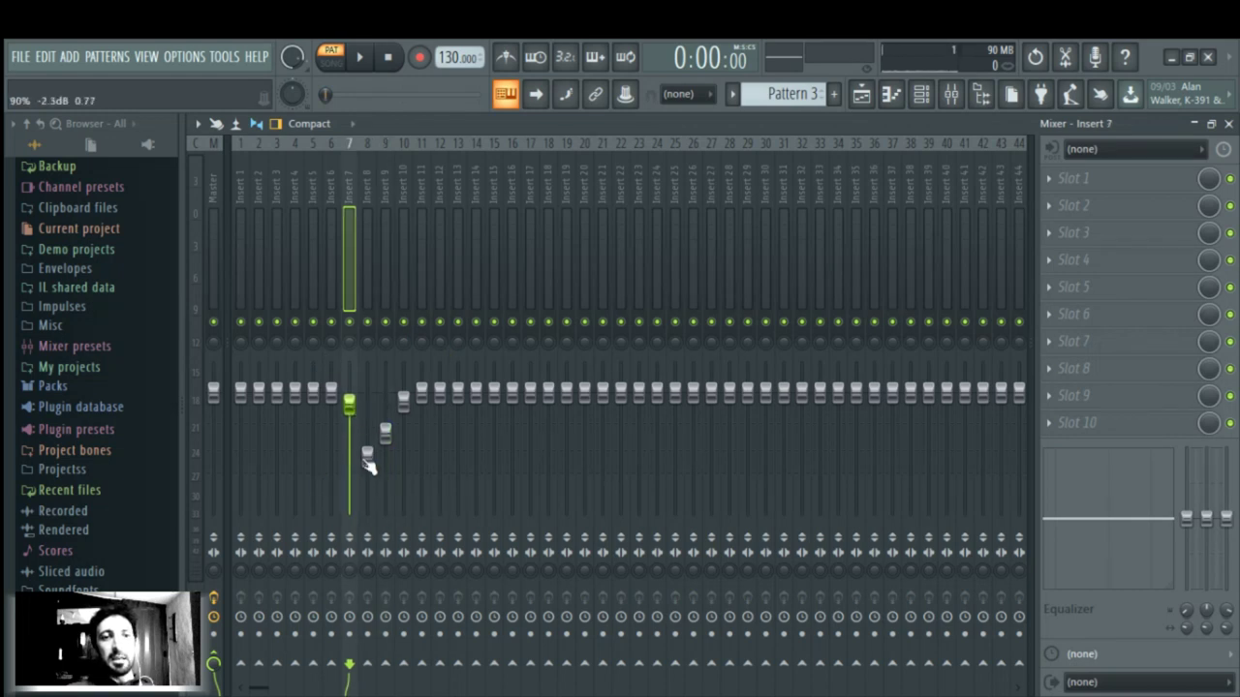
drag(376, 470, 332, 452)
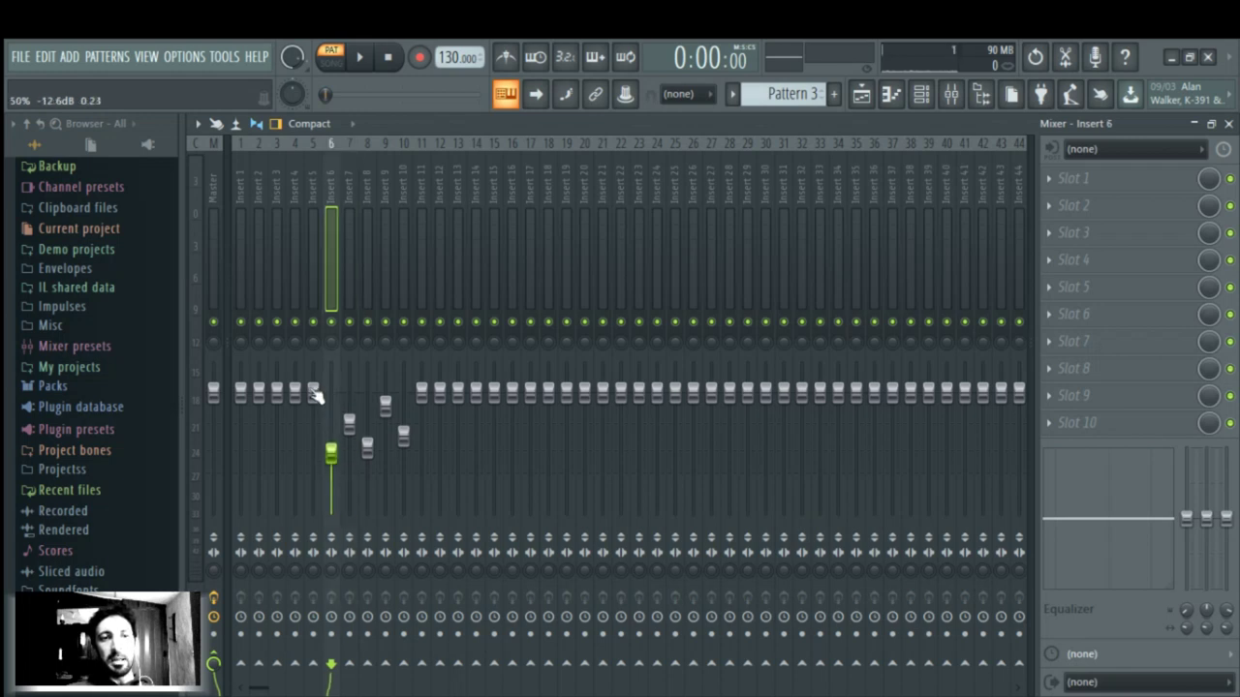
drag(314, 392, 313, 472)
drag(294, 392, 294, 424)
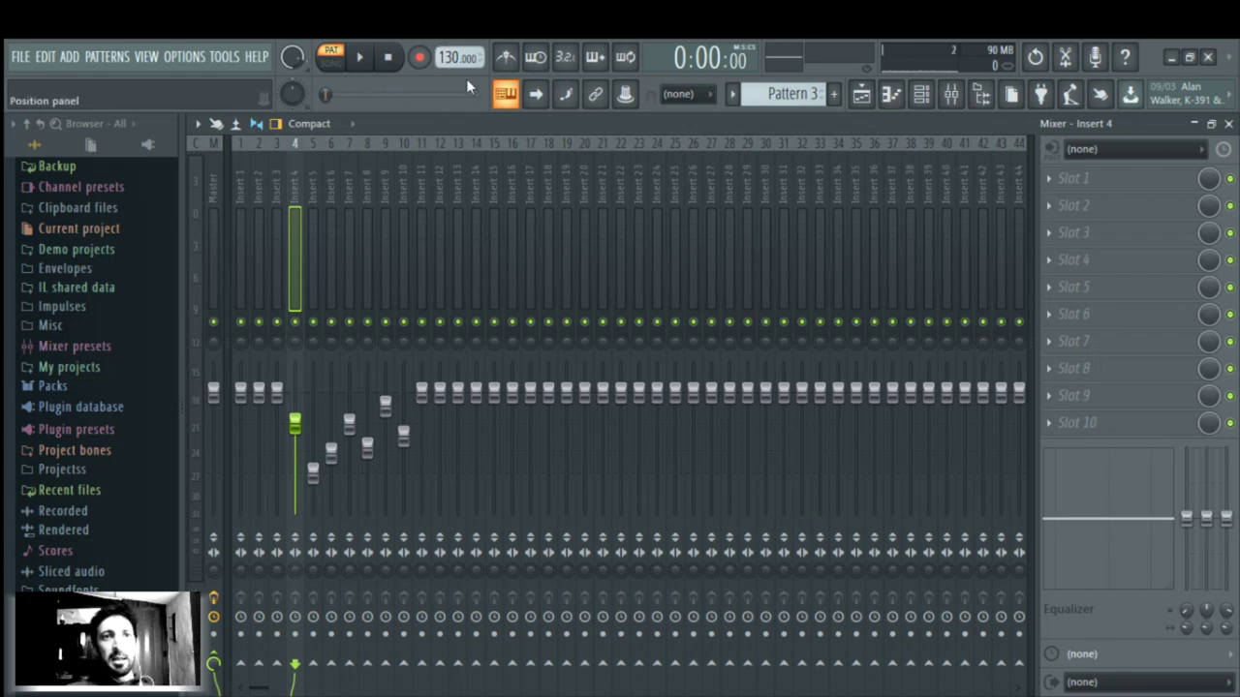
Start and stop playback in pattern mode, and show the channel rack
click(360, 57)
click(391, 59)
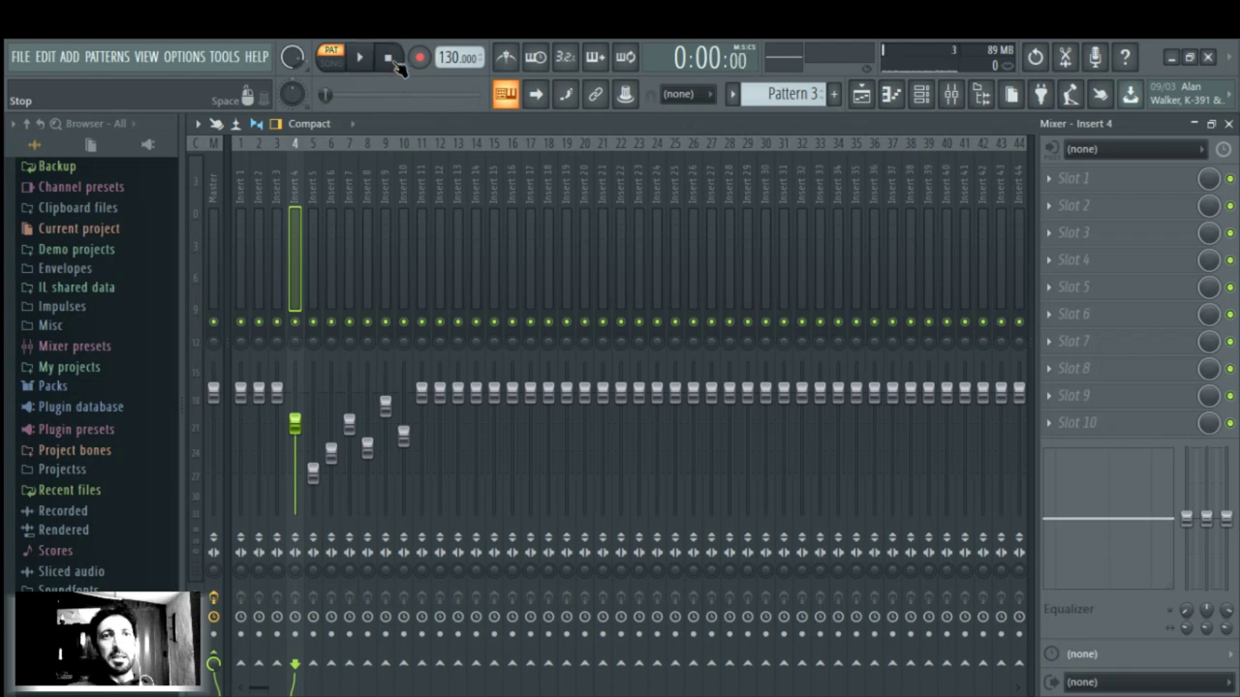
click(921, 94)
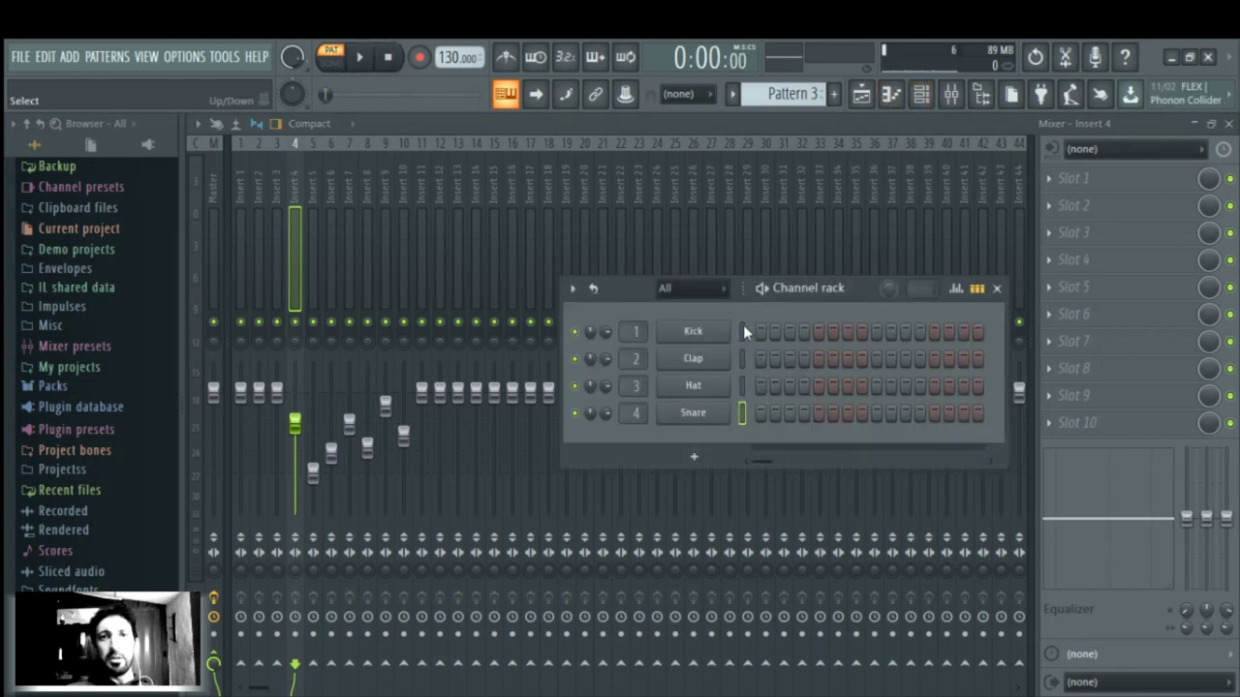
Switch playback to song mode, then briefly play and stop the playlist arrangement
click(331, 66)
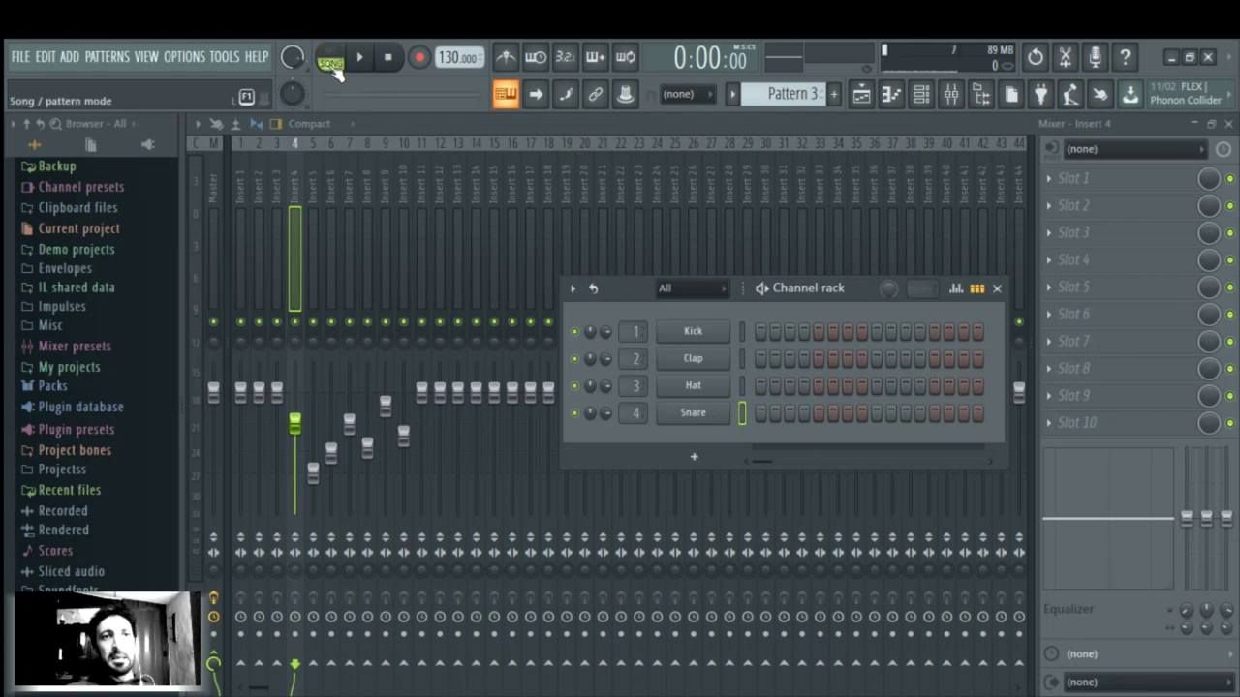
click(860, 94)
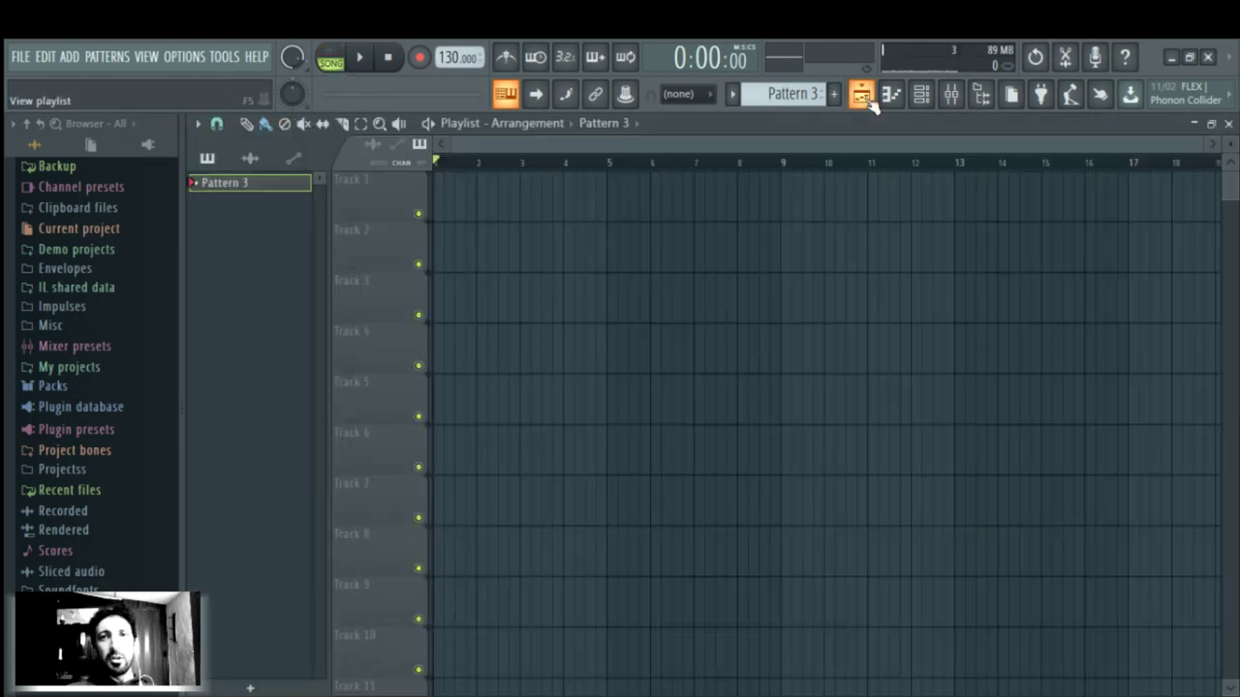
click(367, 59)
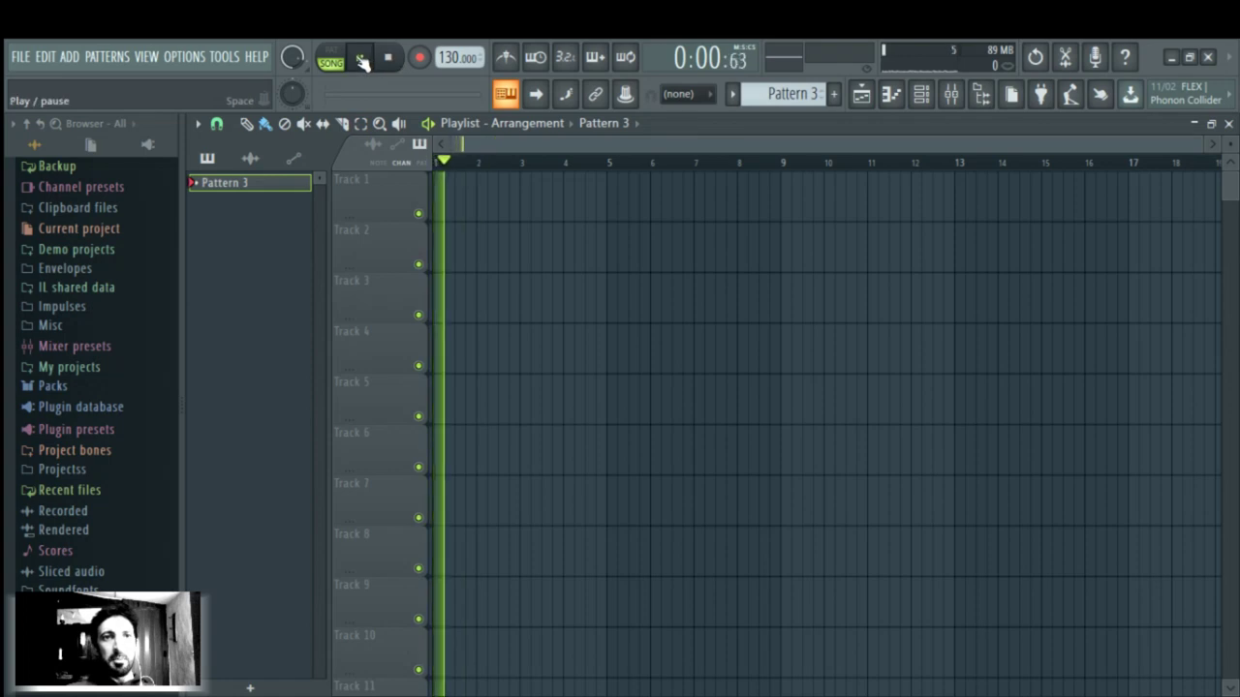
click(390, 60)
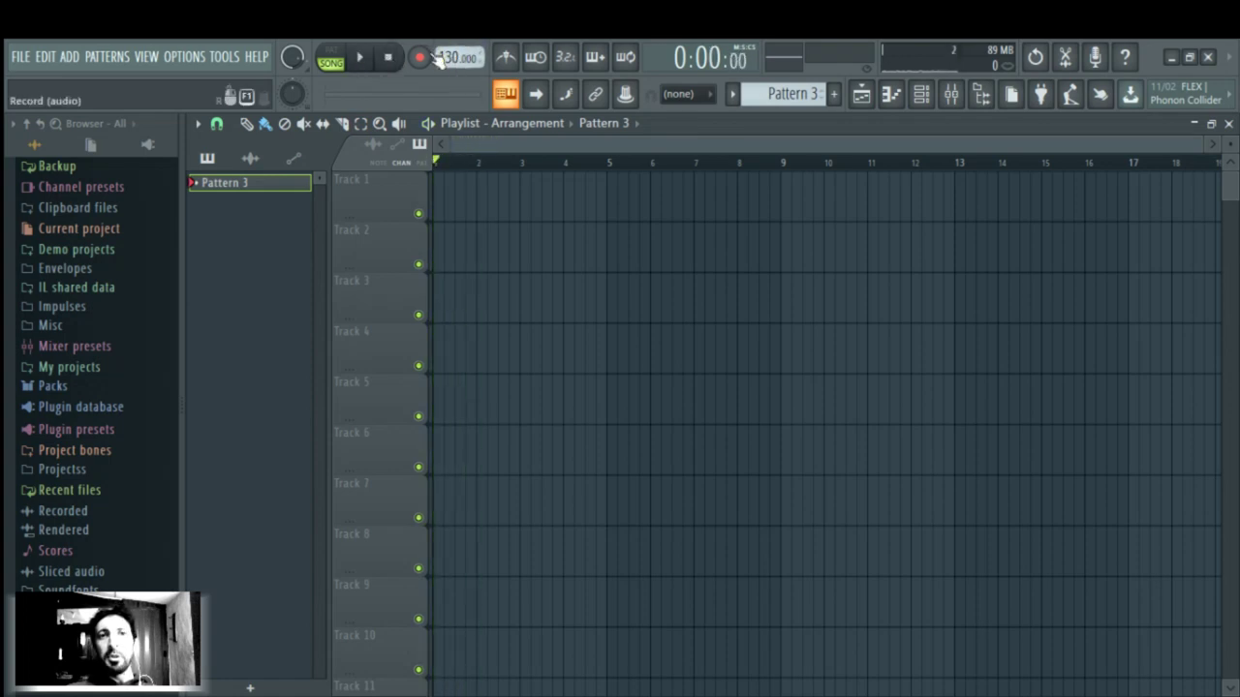
Try out the tempo control, leaving the project at 130 BPM
drag(448, 58, 448, 61)
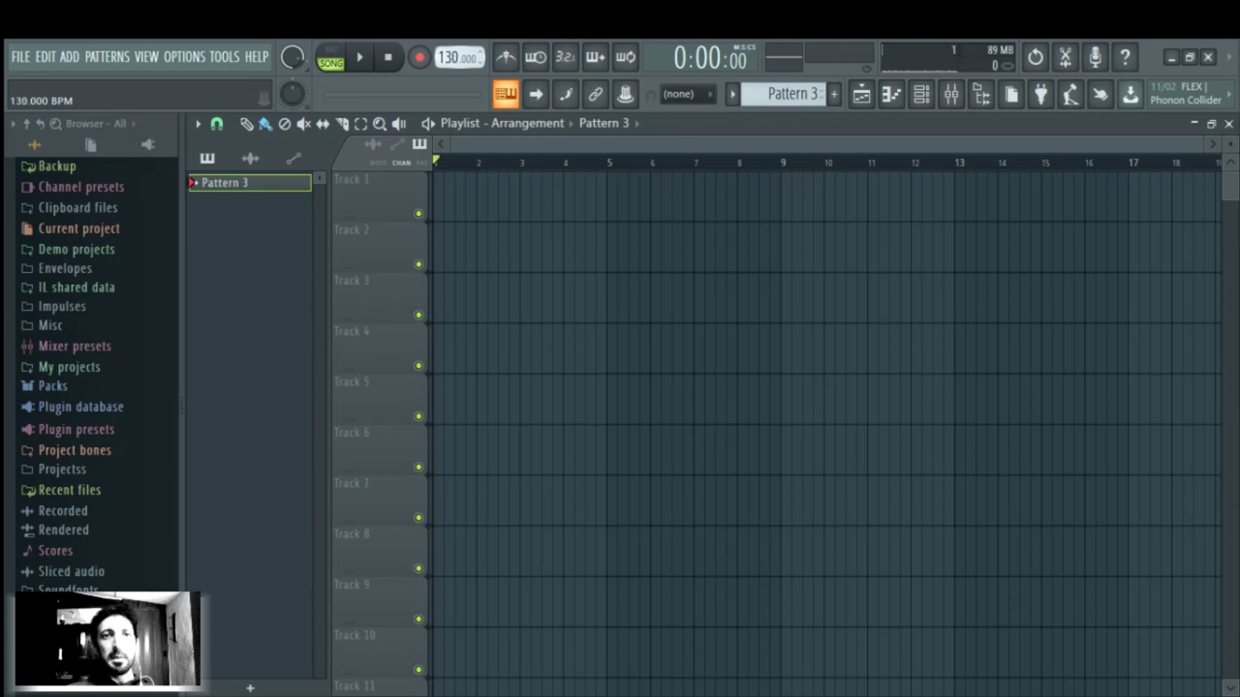
drag(449, 58, 449, 58)
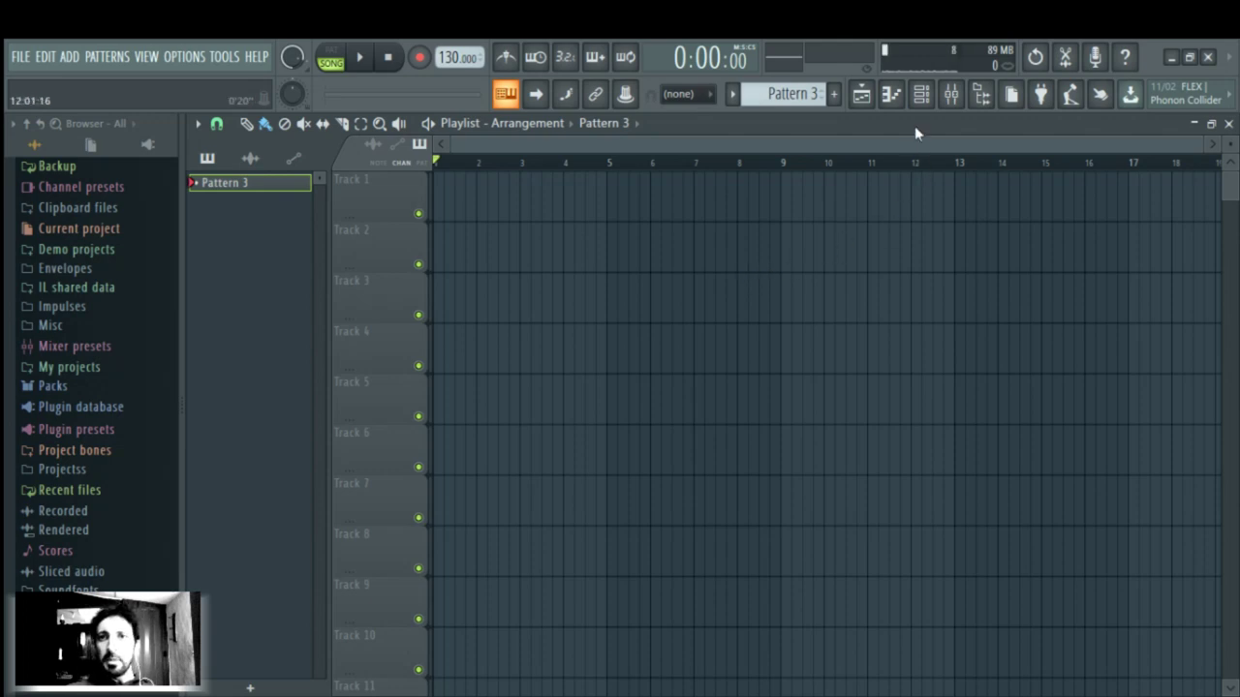
Show the channel rack and the Snare channel's piano roll, toggling the channel rack on and off over it
click(928, 97)
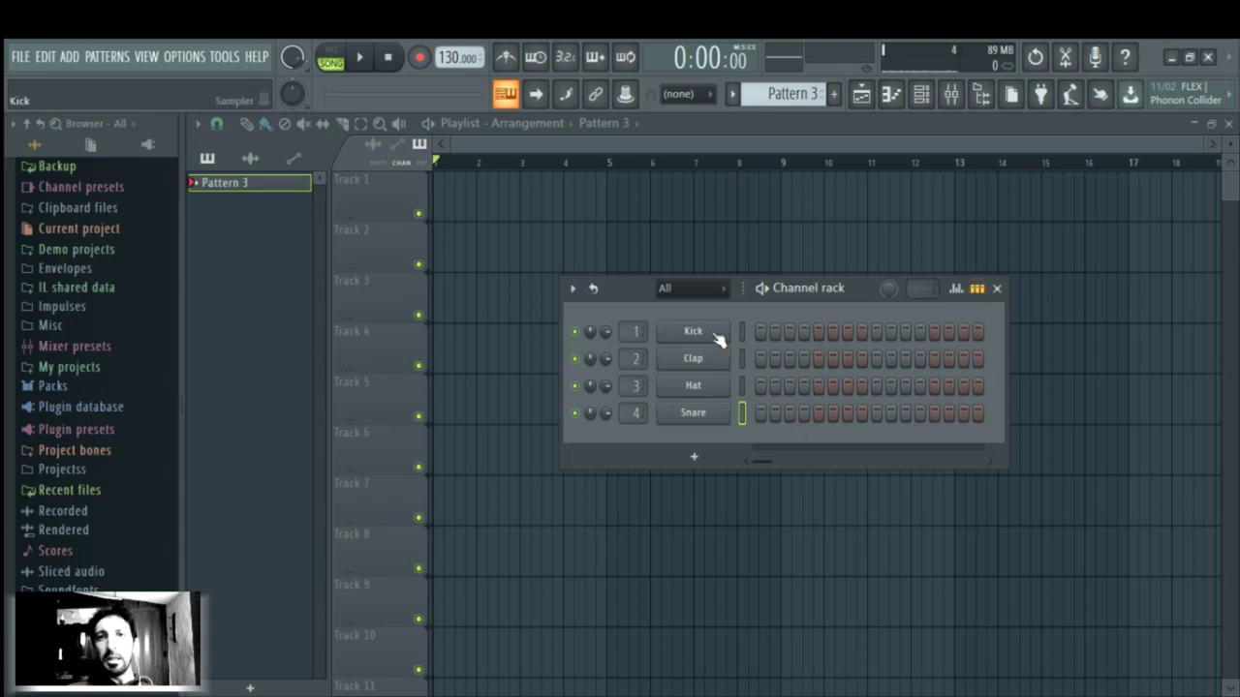
click(891, 93)
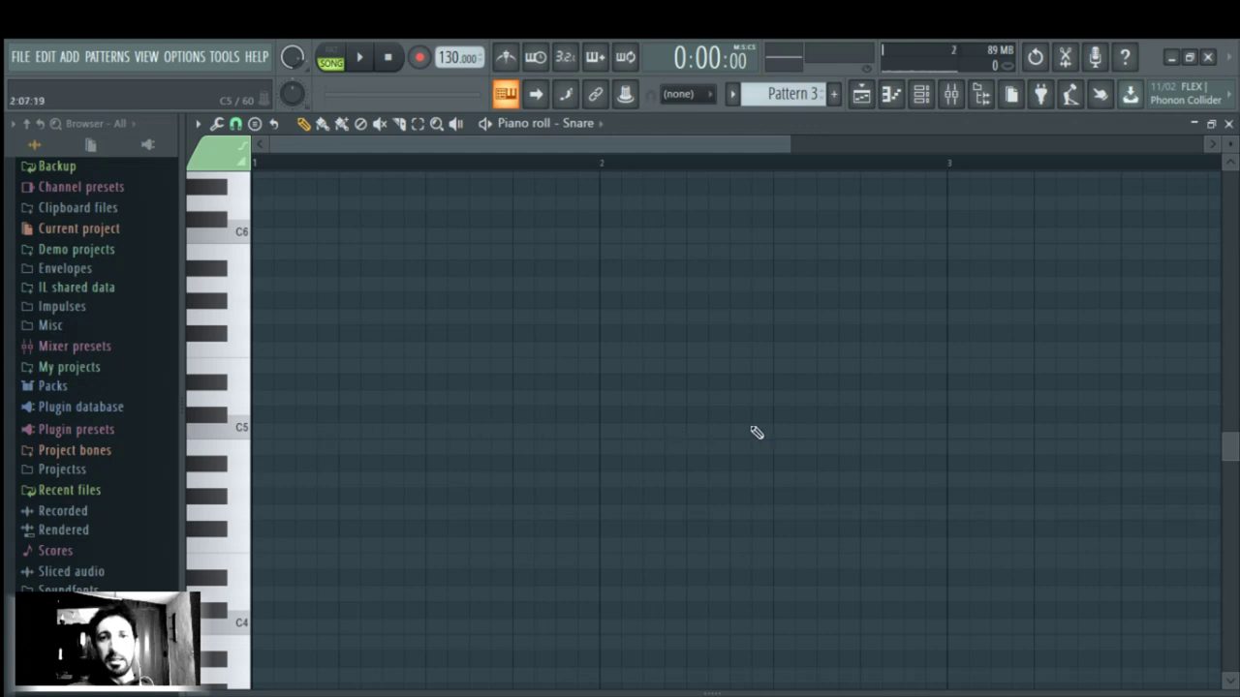
click(921, 94)
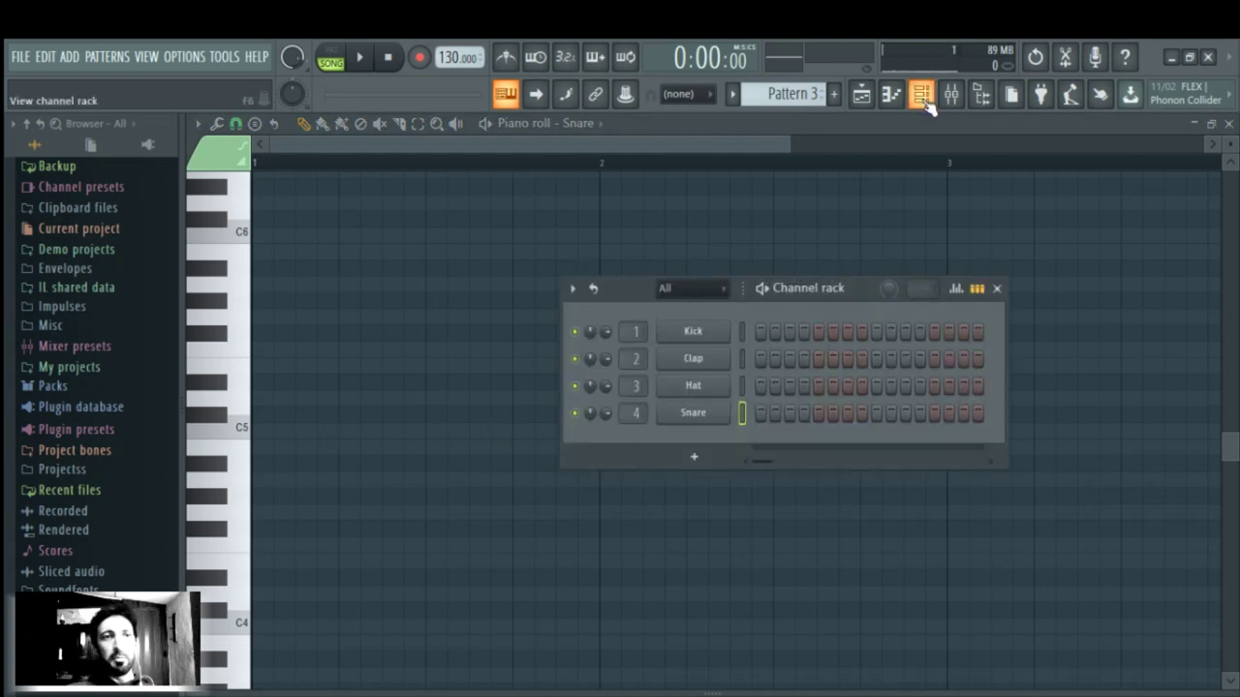
key(F6)
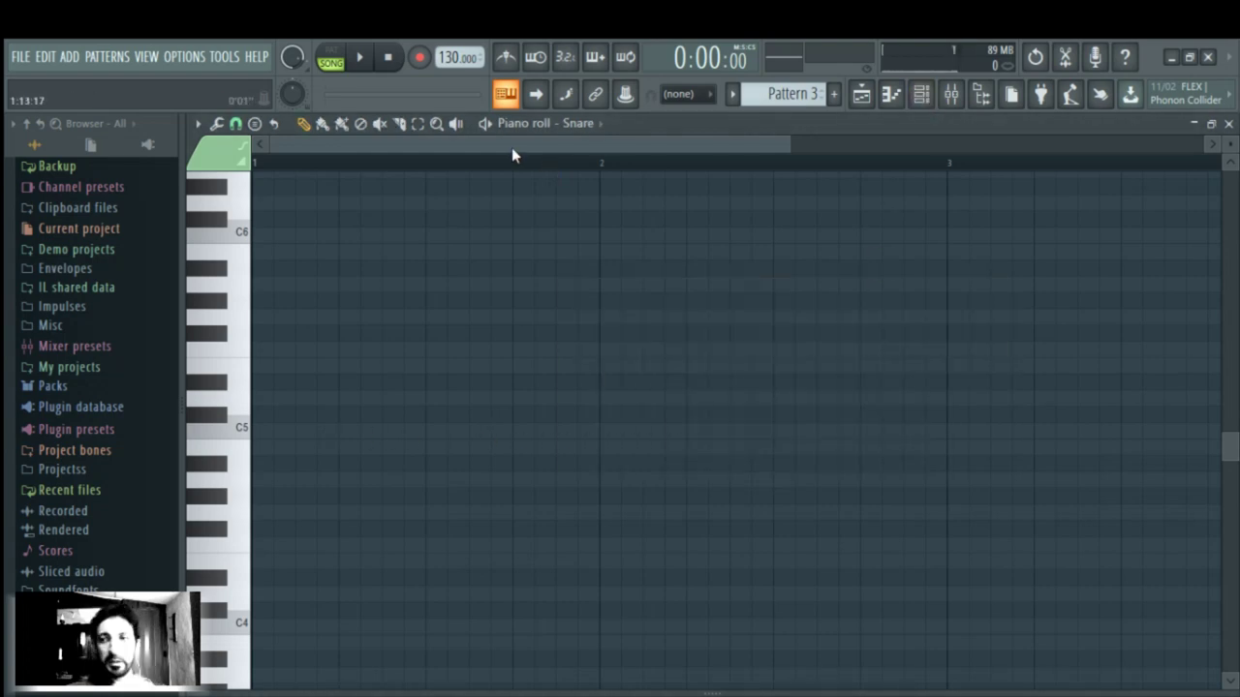
click(921, 94)
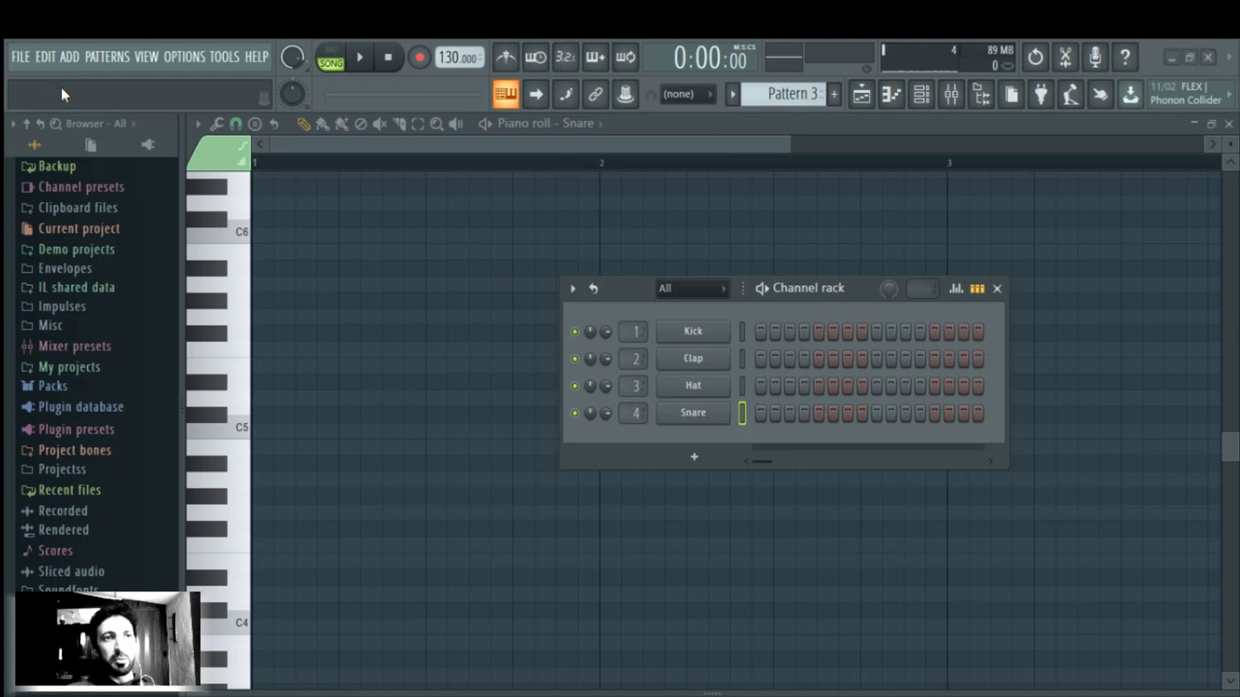
Start a new project and preview the Kick channel's sampler settings
key(ctrl+n)
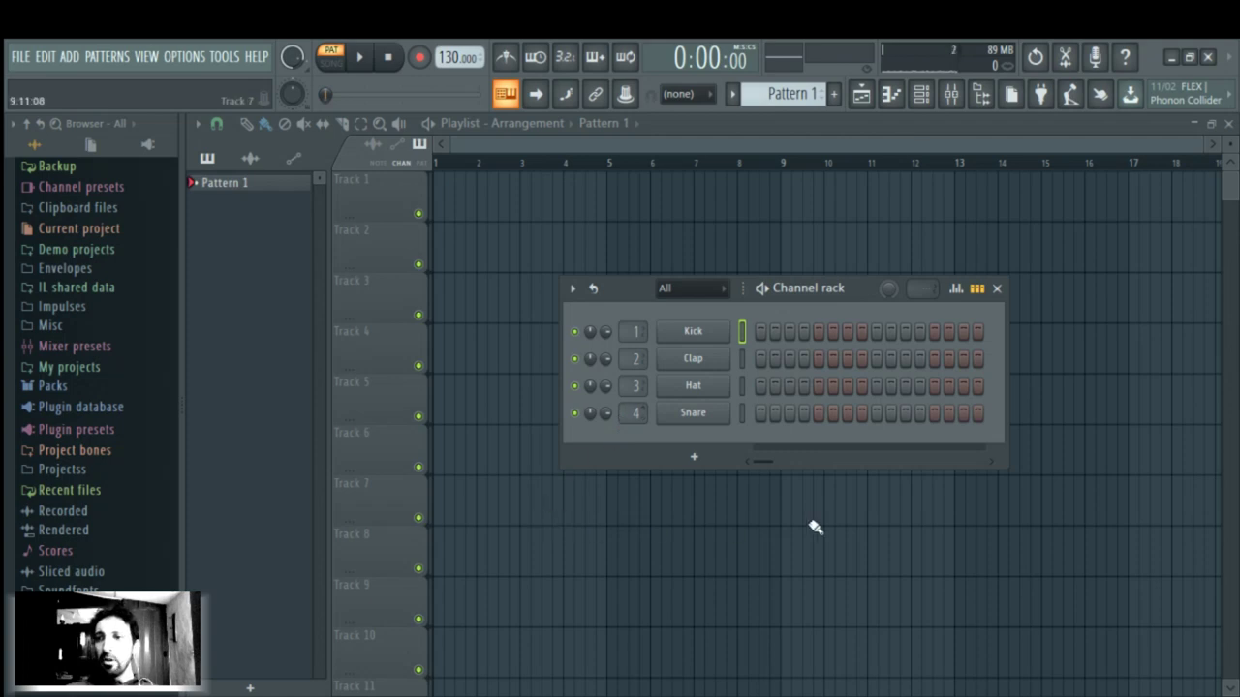
click(693, 331)
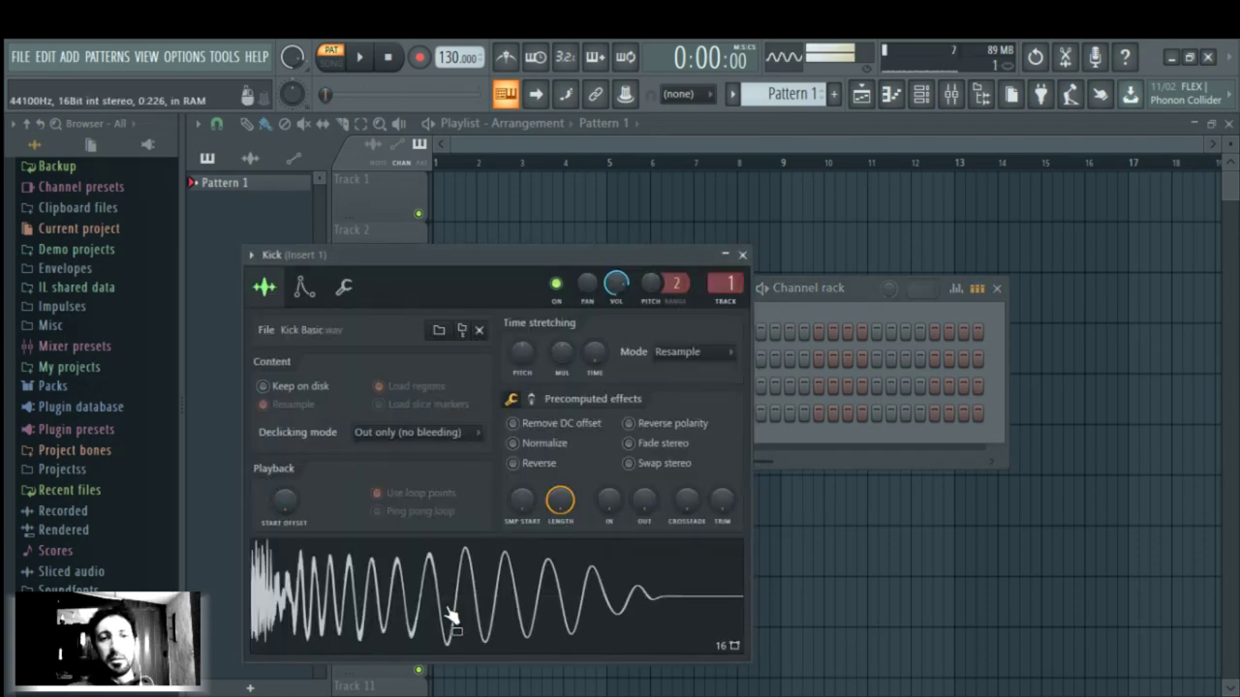
click(742, 255)
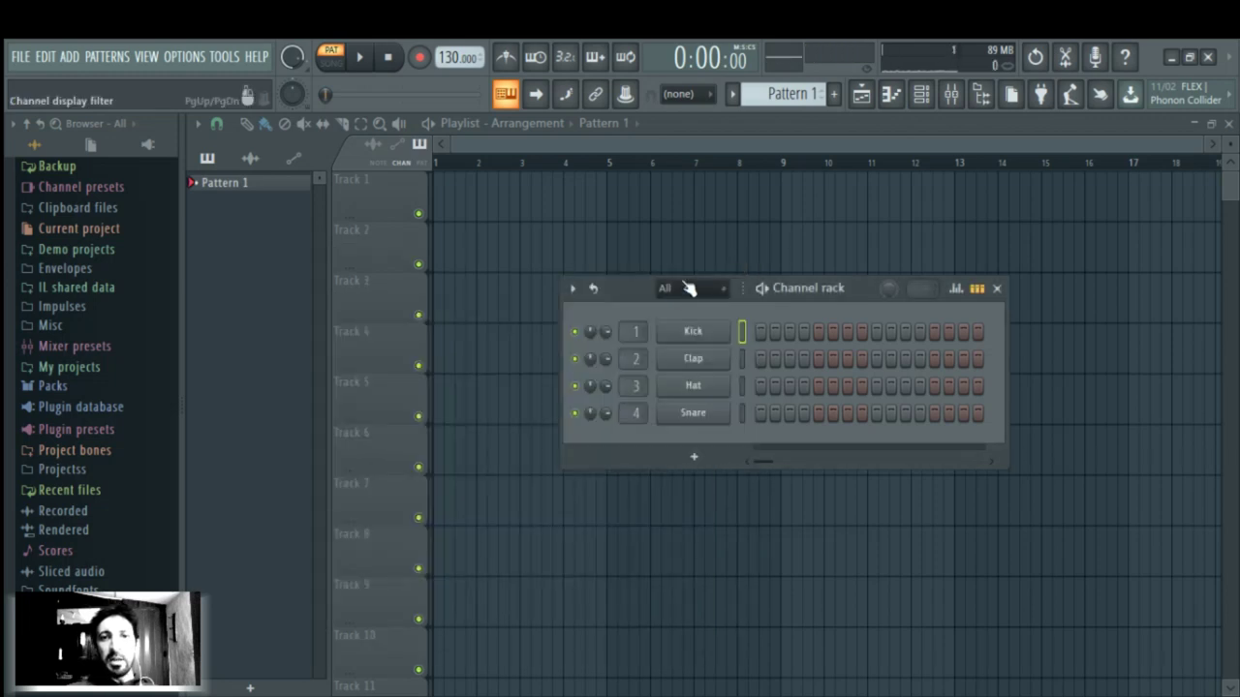
Program the Kick on steps 1, 5, 9 and 13 of Pattern 1 and play it back briefly
drag(632, 292, 263, 127)
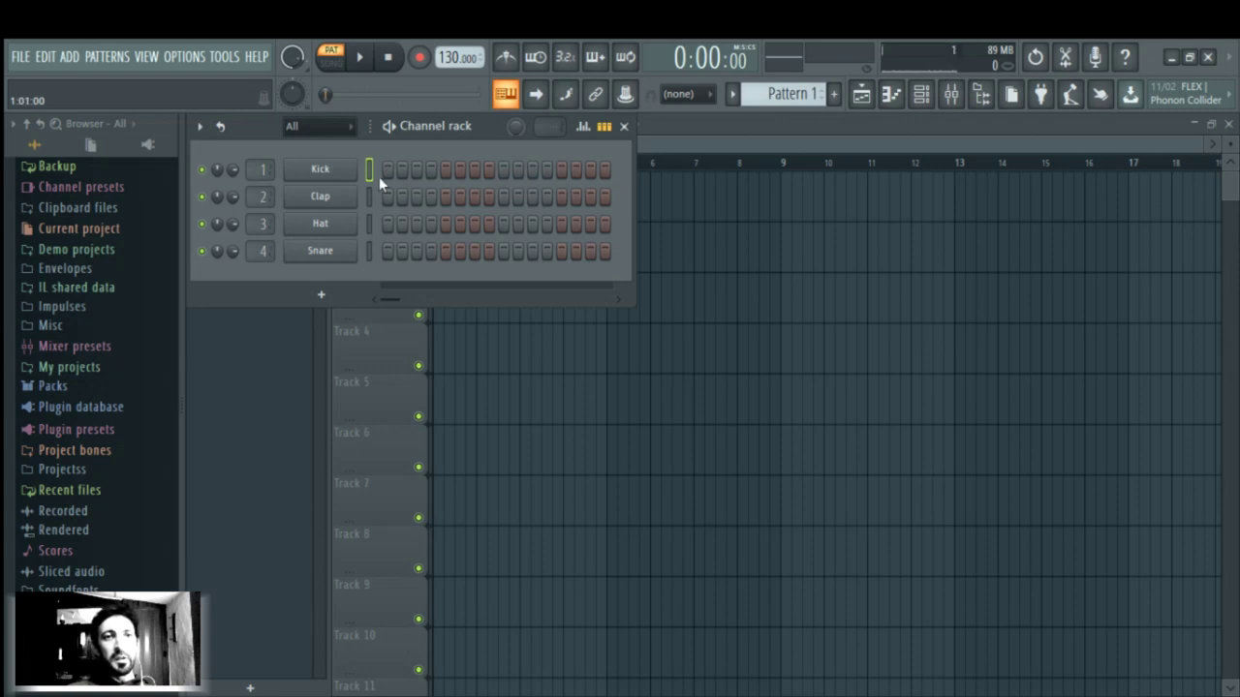
click(446, 170)
click(504, 171)
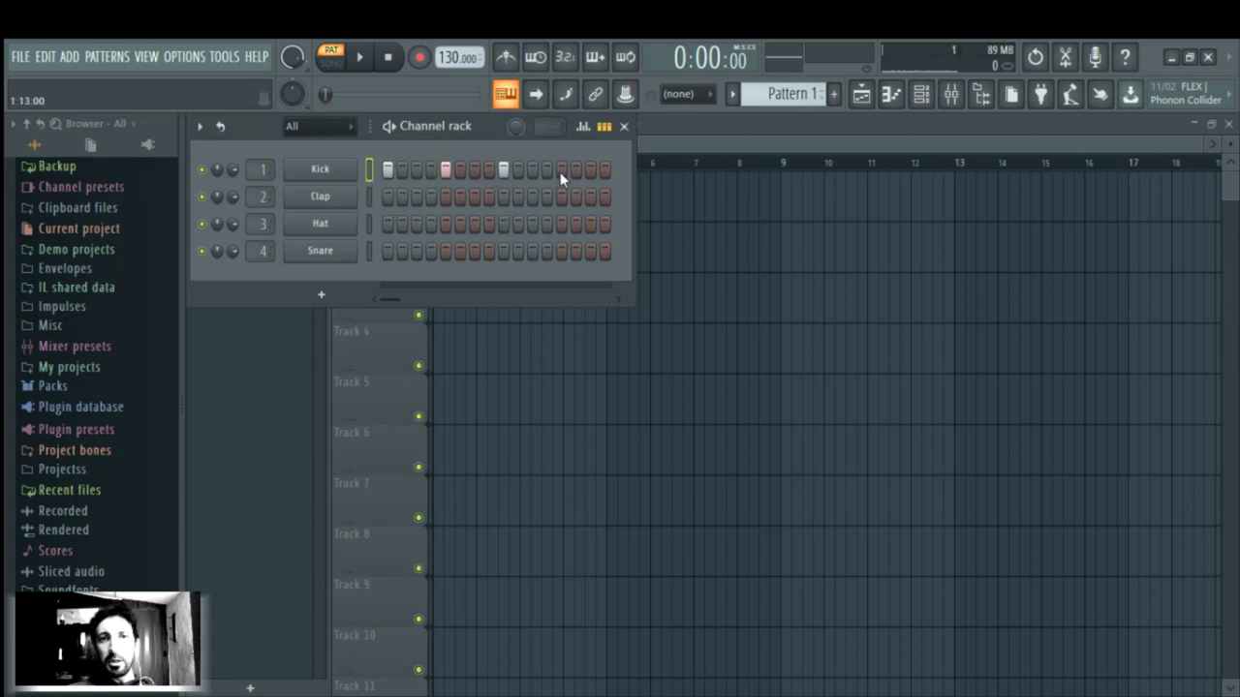
click(362, 59)
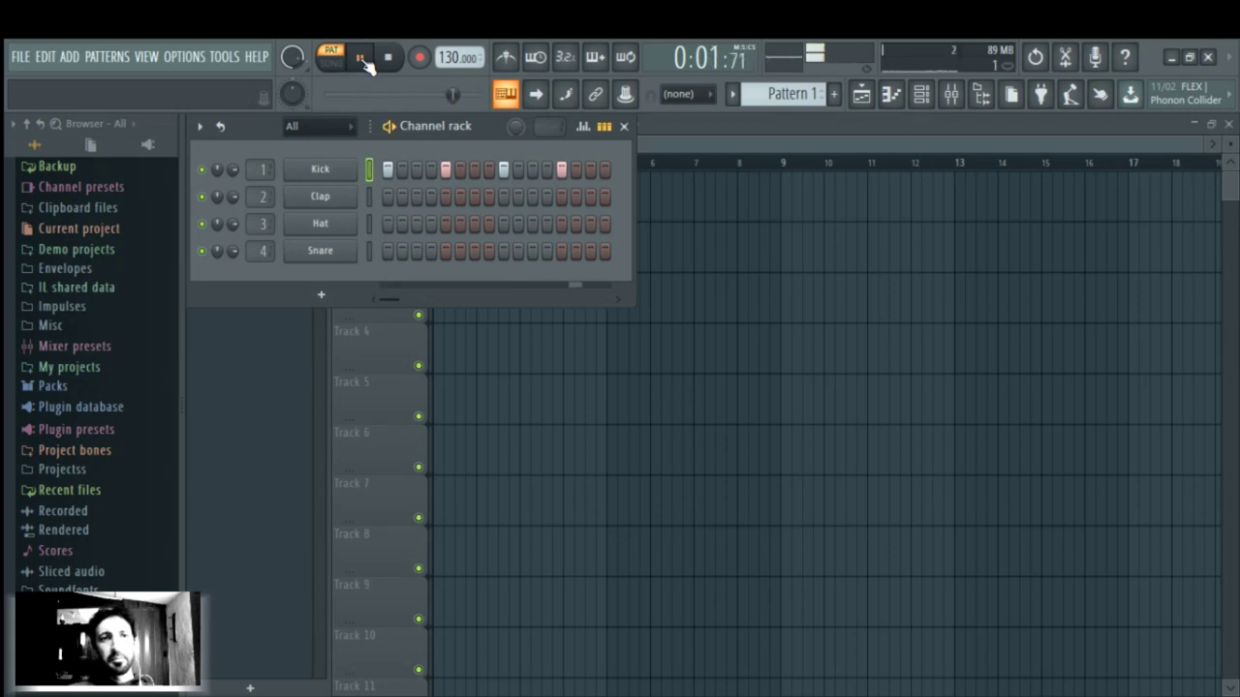
click(361, 58)
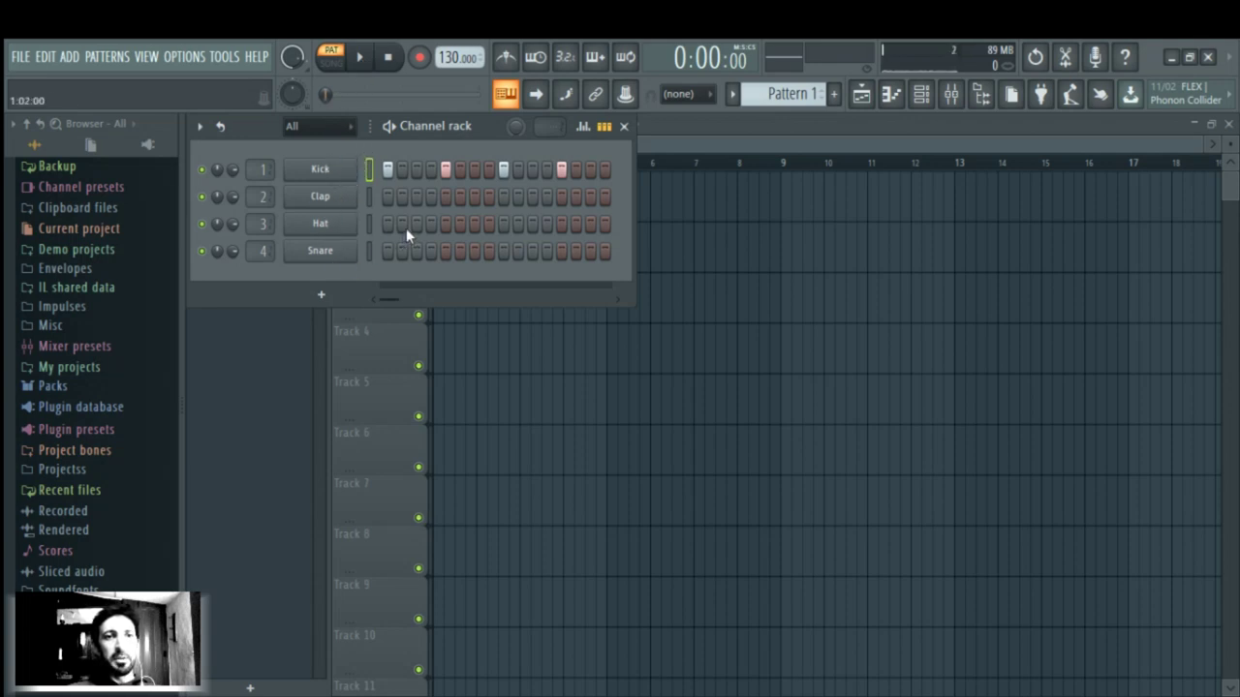
Add the Hat on steps 3, 7, 11 and 15 of Pattern 1 and listen to the result
click(323, 227)
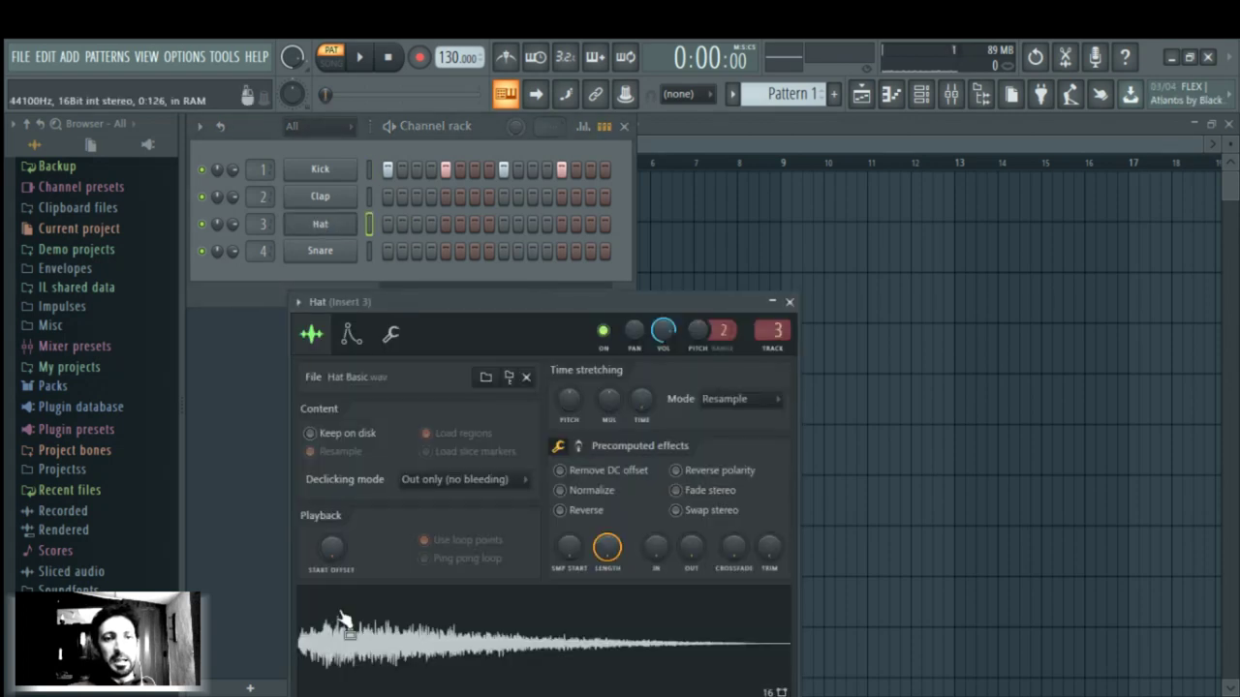
click(325, 145)
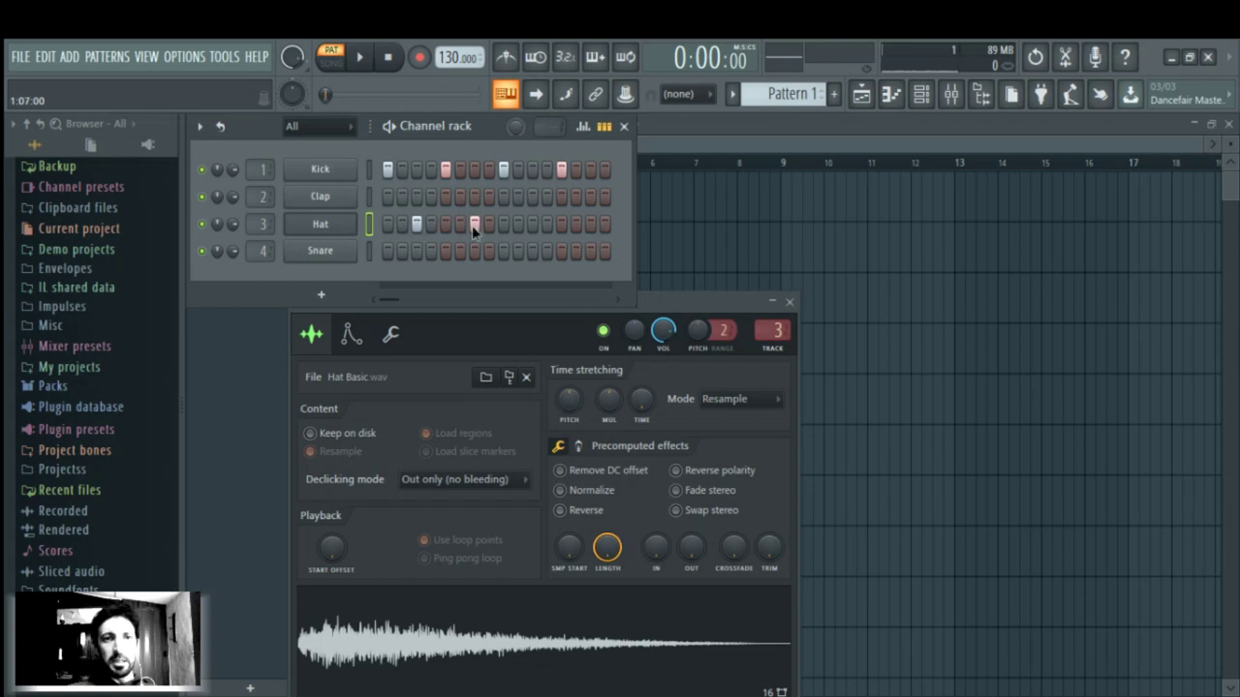
click(588, 223)
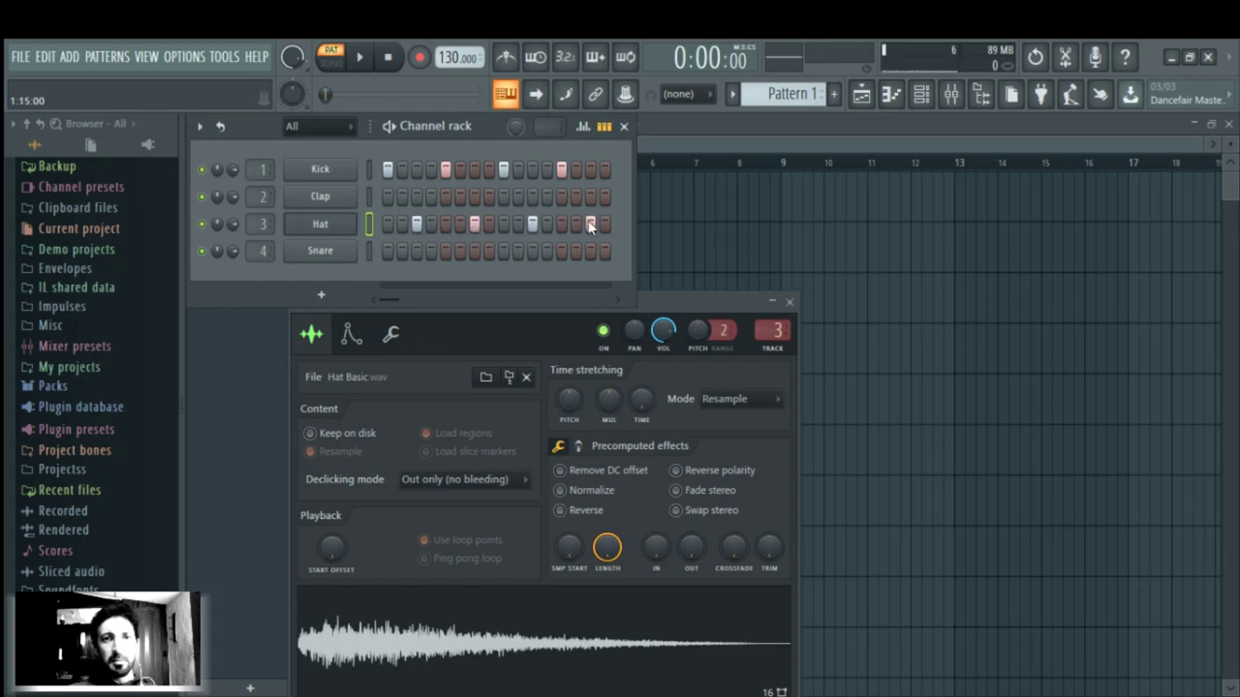
click(790, 301)
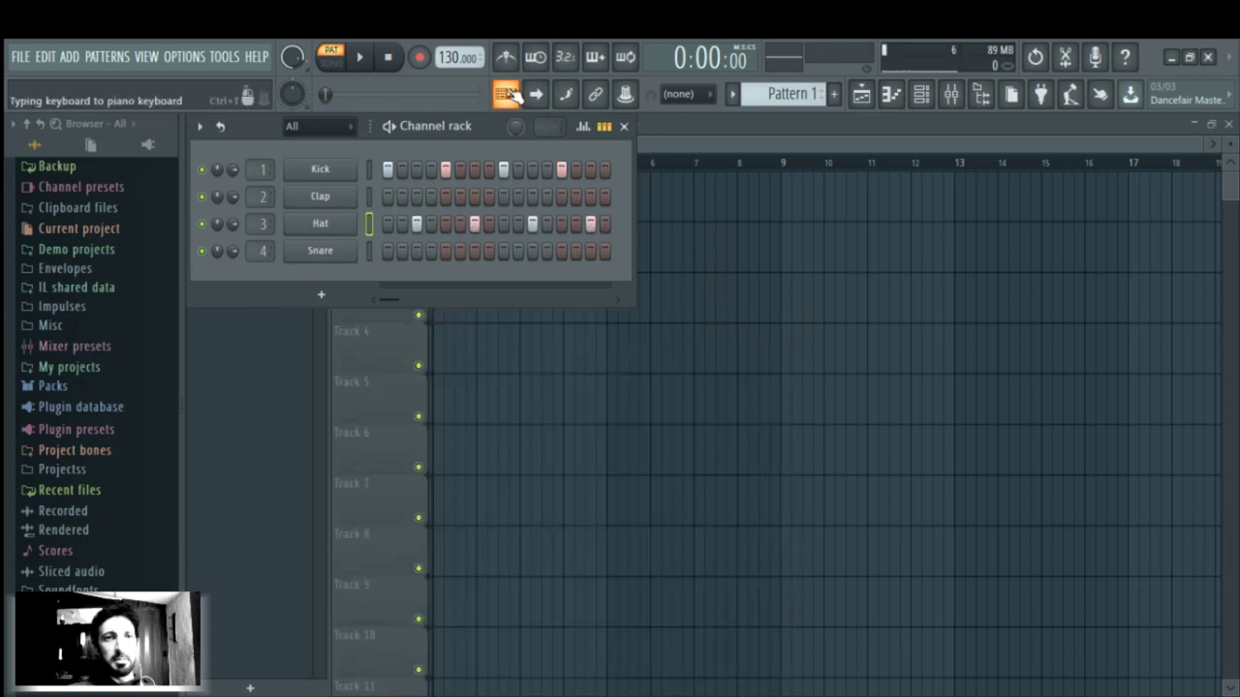
click(363, 59)
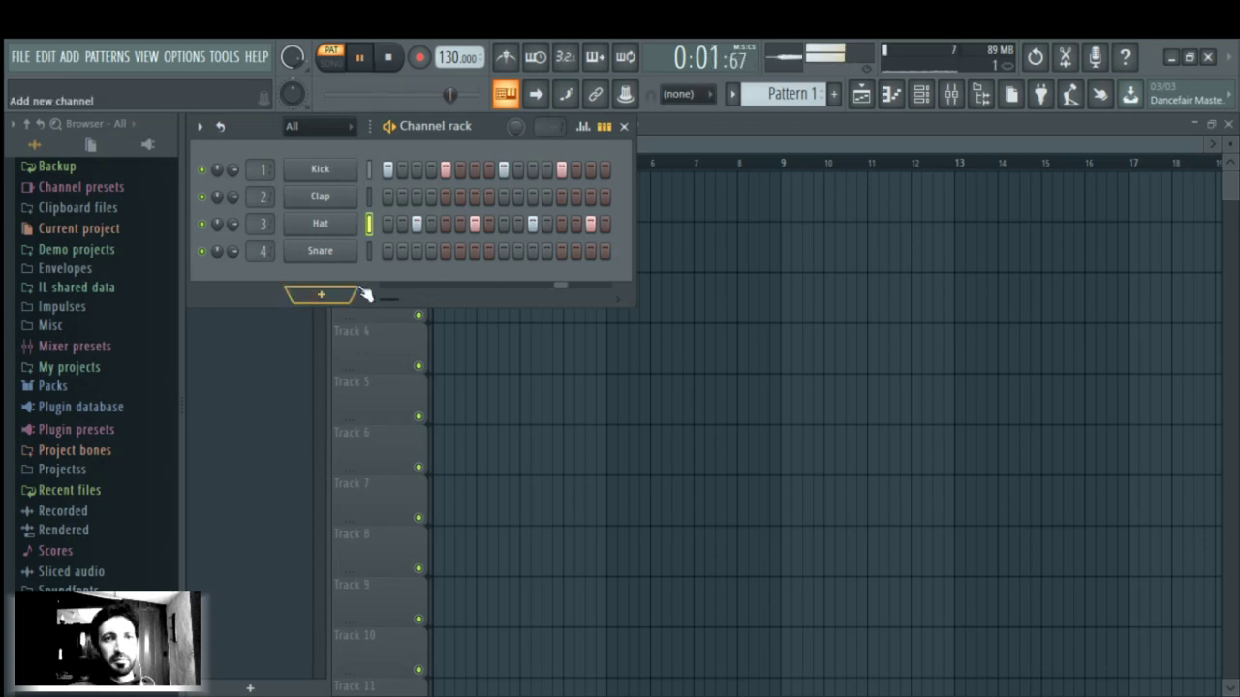
click(395, 58)
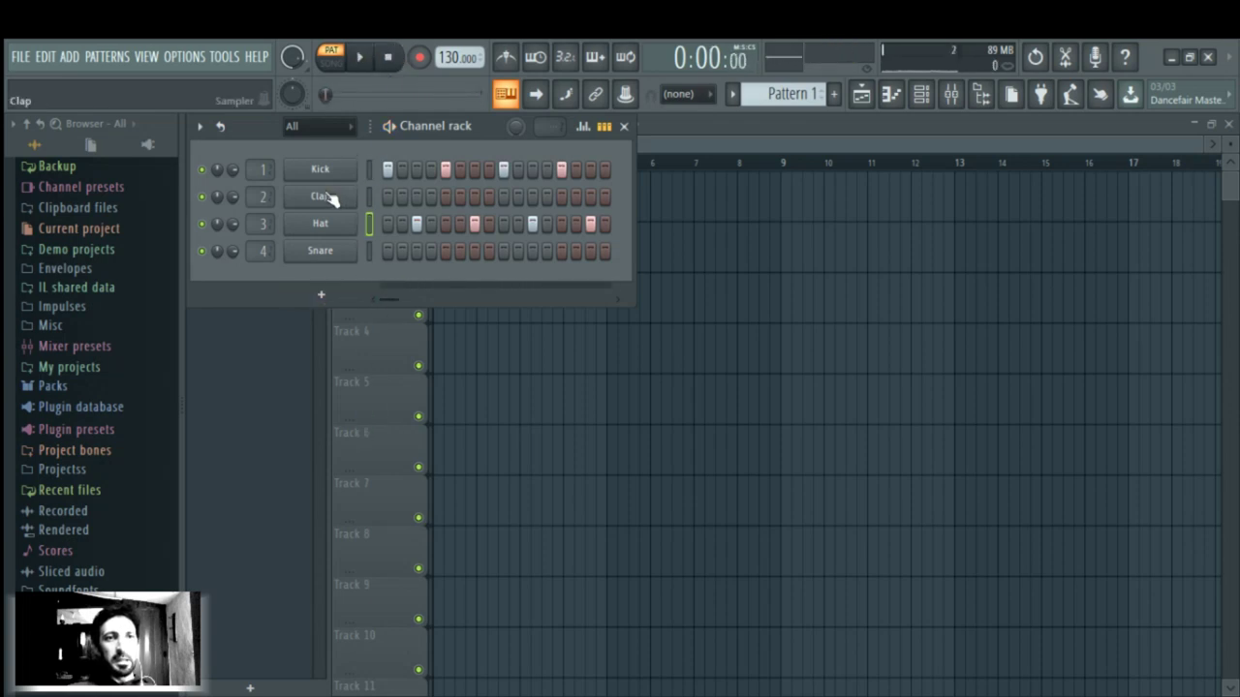
Place the Clap and the Snare on steps 5 and 13 of Pattern 1 and audition the beat
click(445, 197)
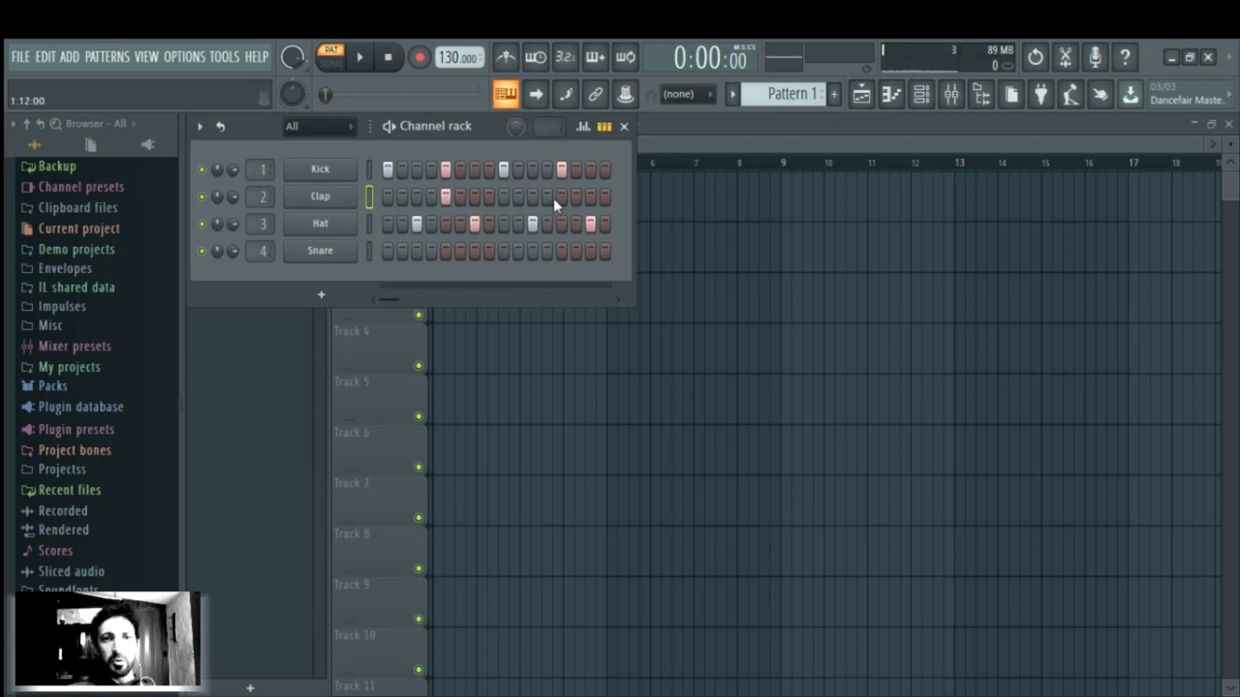
click(442, 251)
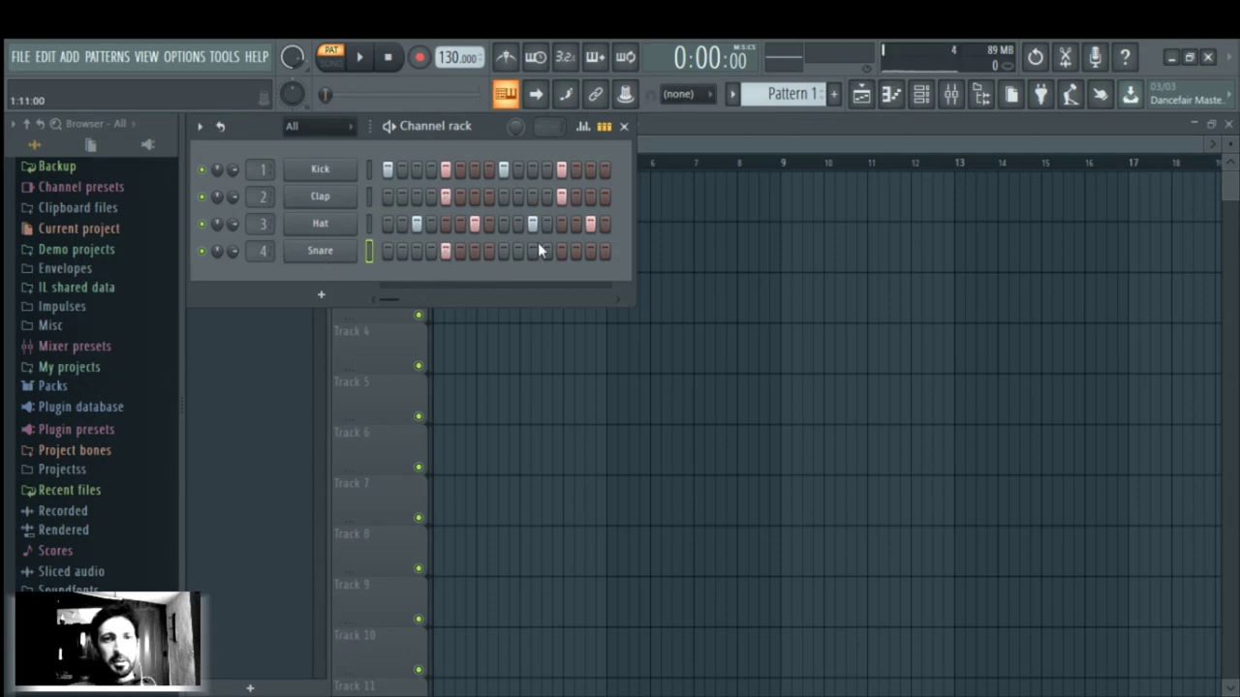
click(362, 58)
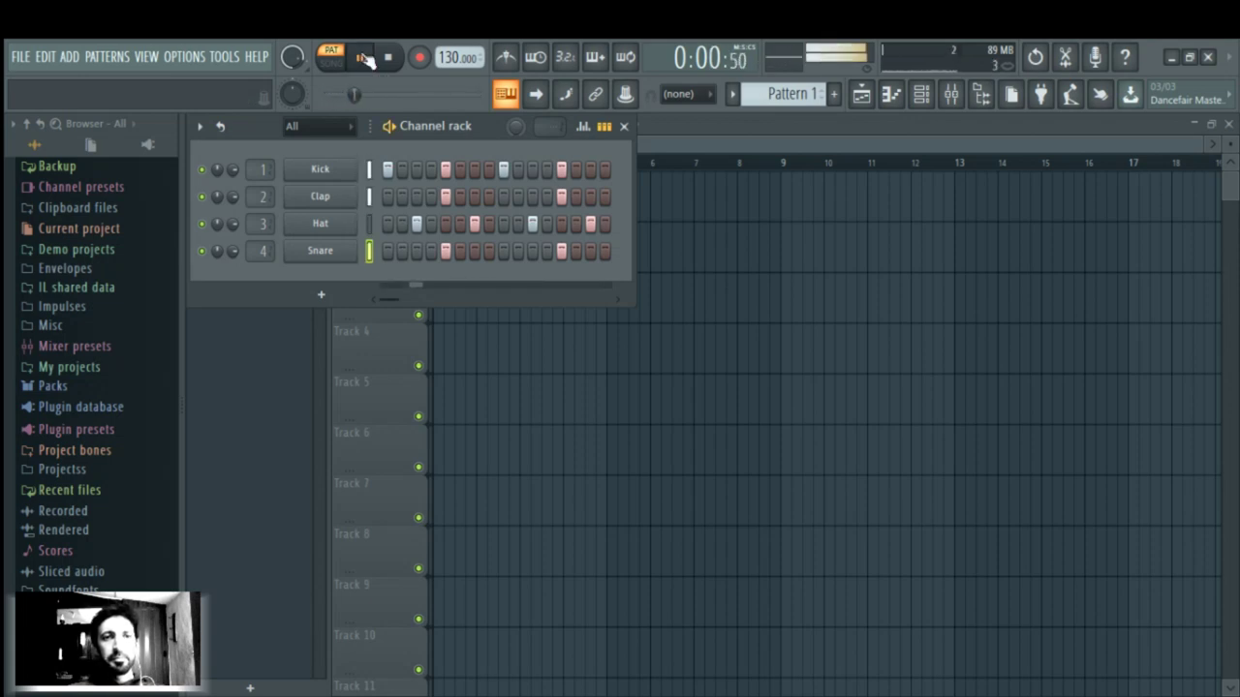
click(365, 60)
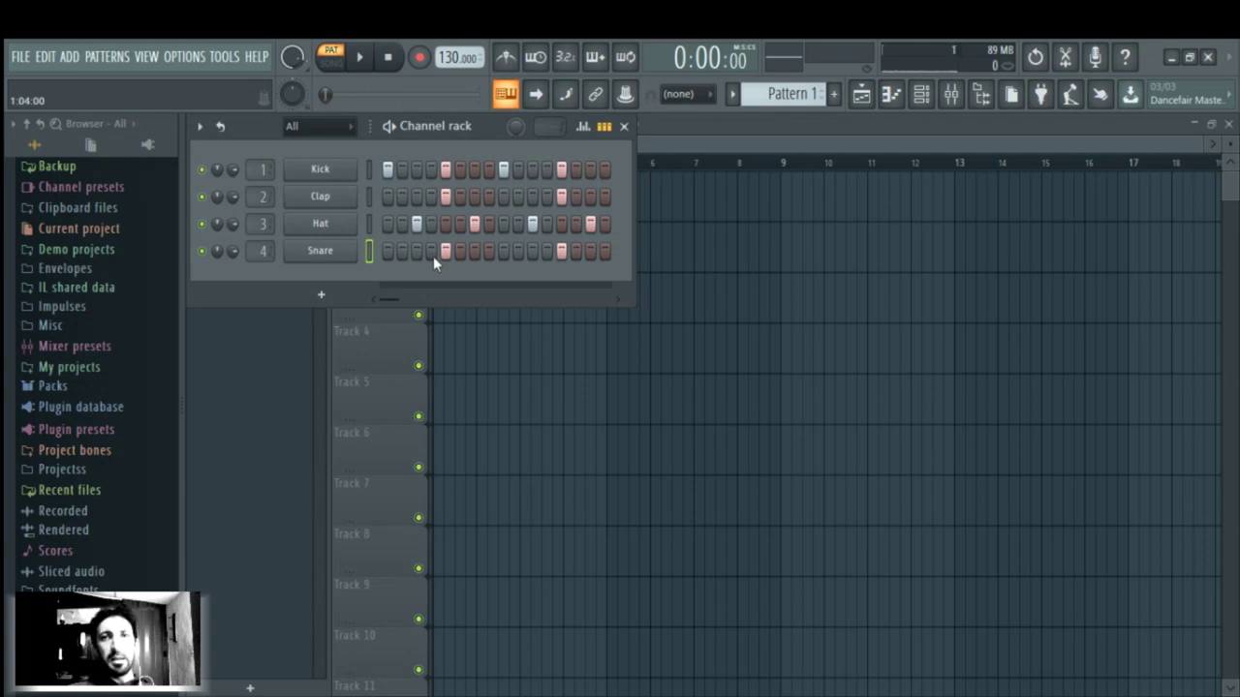
Place four consecutive Pattern 1 clips on Track 1 of the playlist, covering bars 1 to 4
click(861, 94)
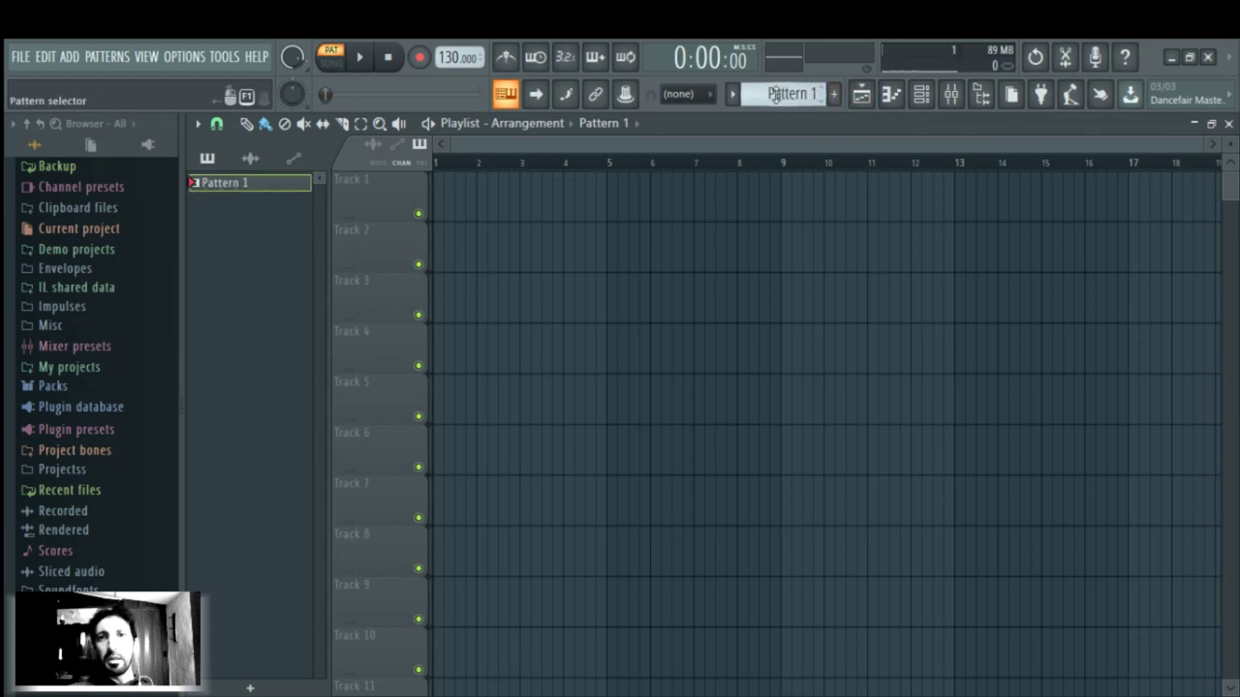
click(445, 200)
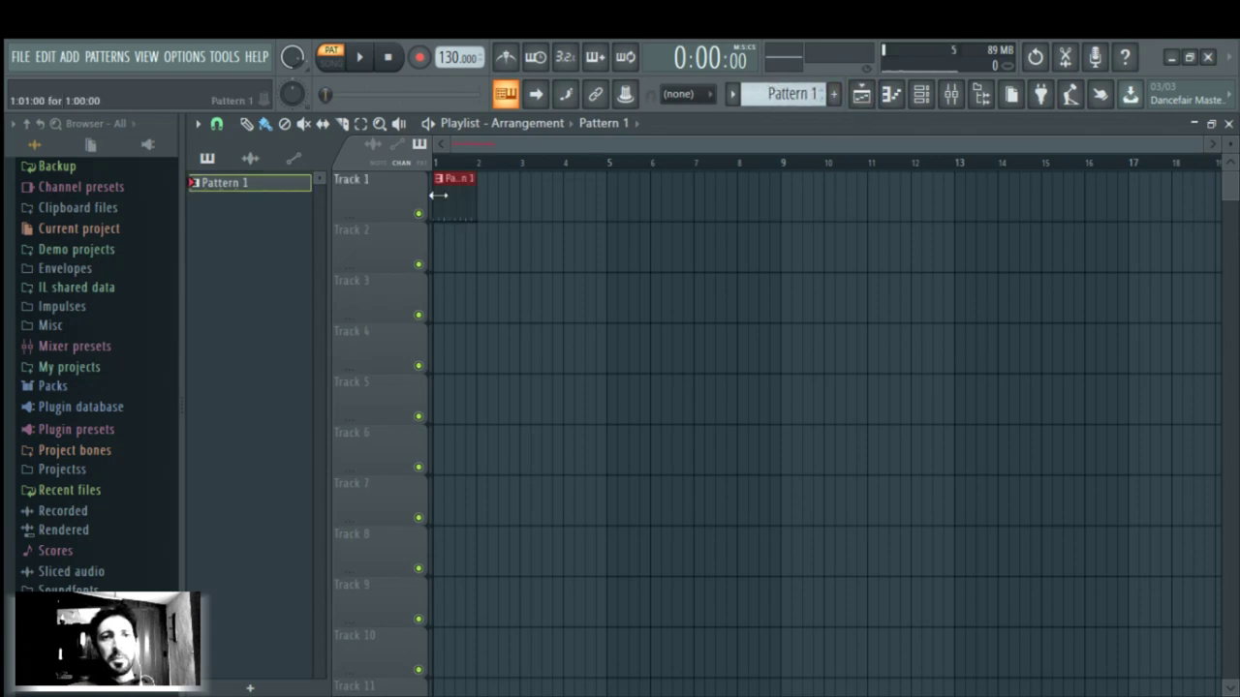
click(498, 204)
click(538, 204)
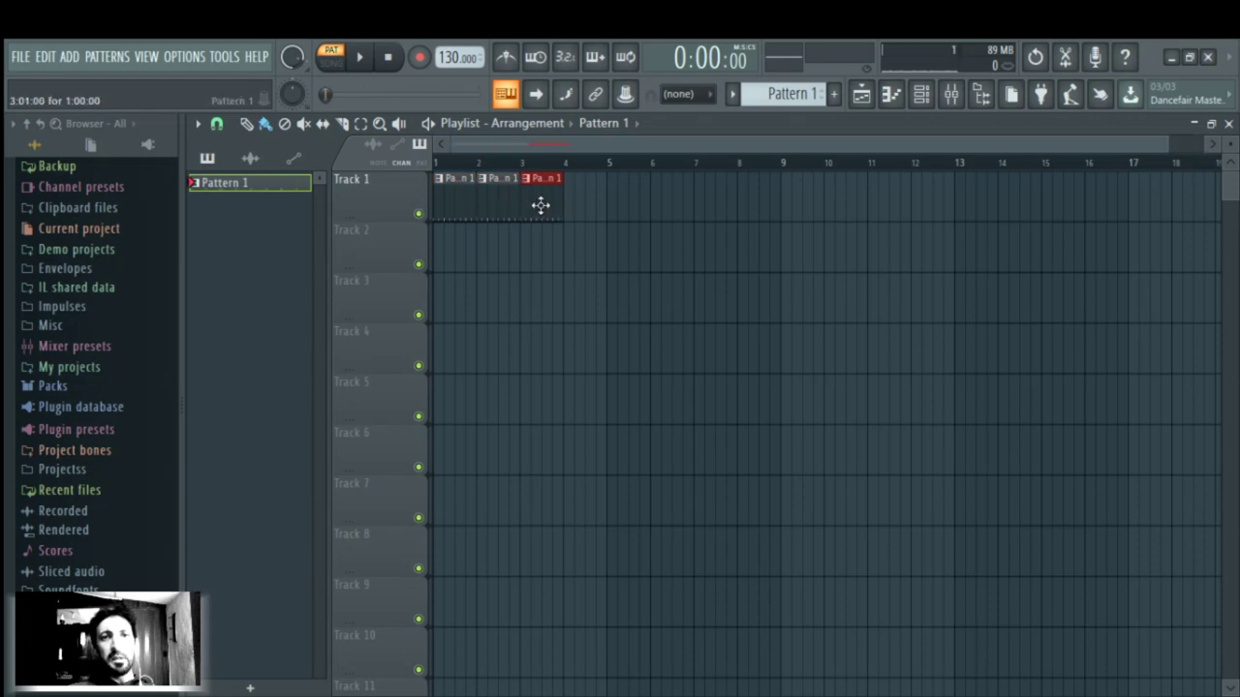
click(569, 205)
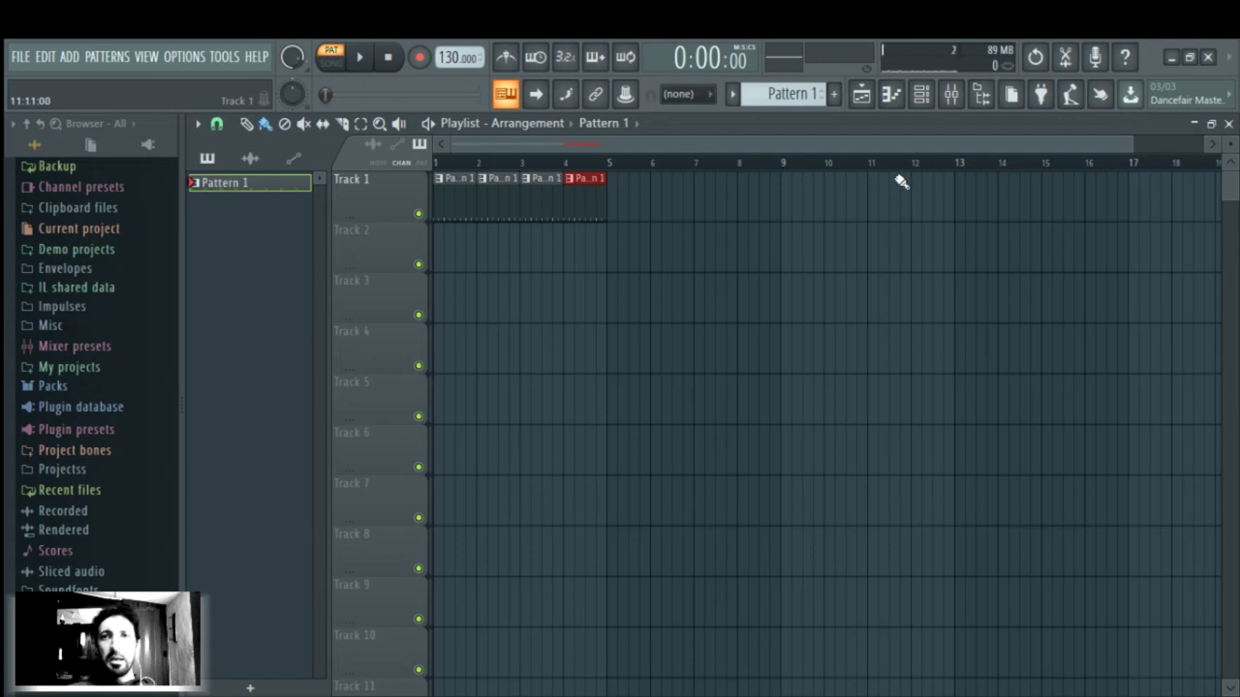
Show the channel rack below the playlist clips and switch from Pattern 1 to Pattern 2 and back
click(921, 94)
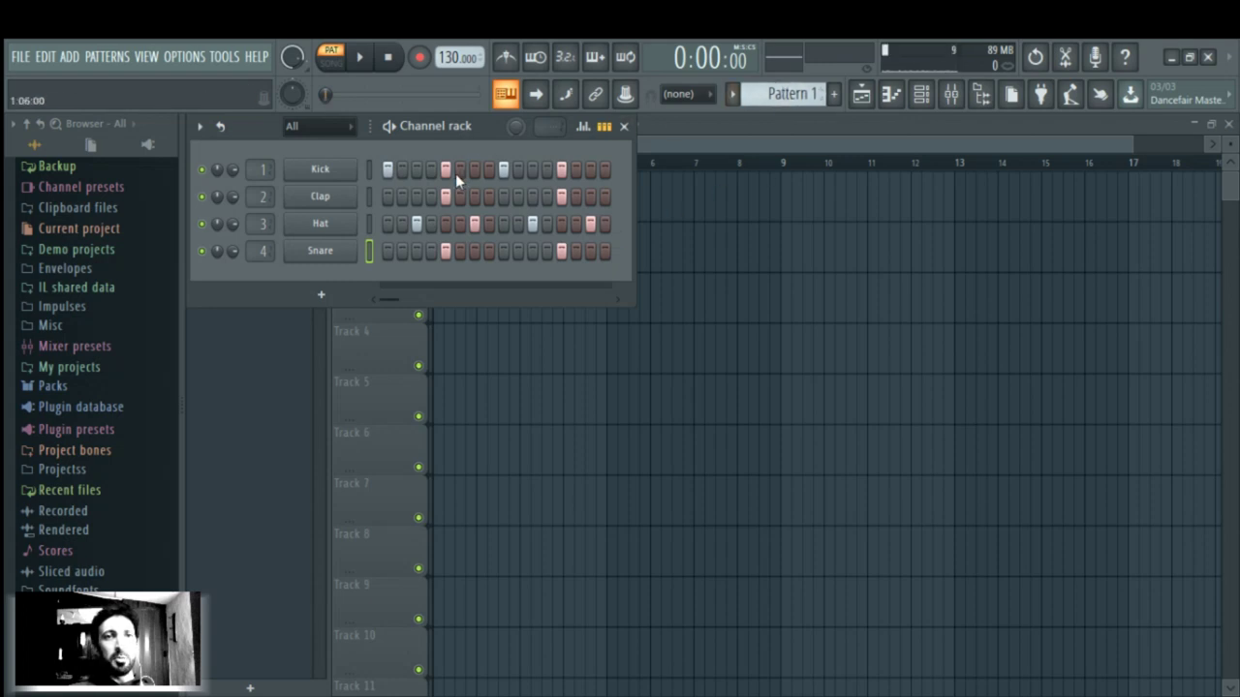
drag(490, 131, 646, 292)
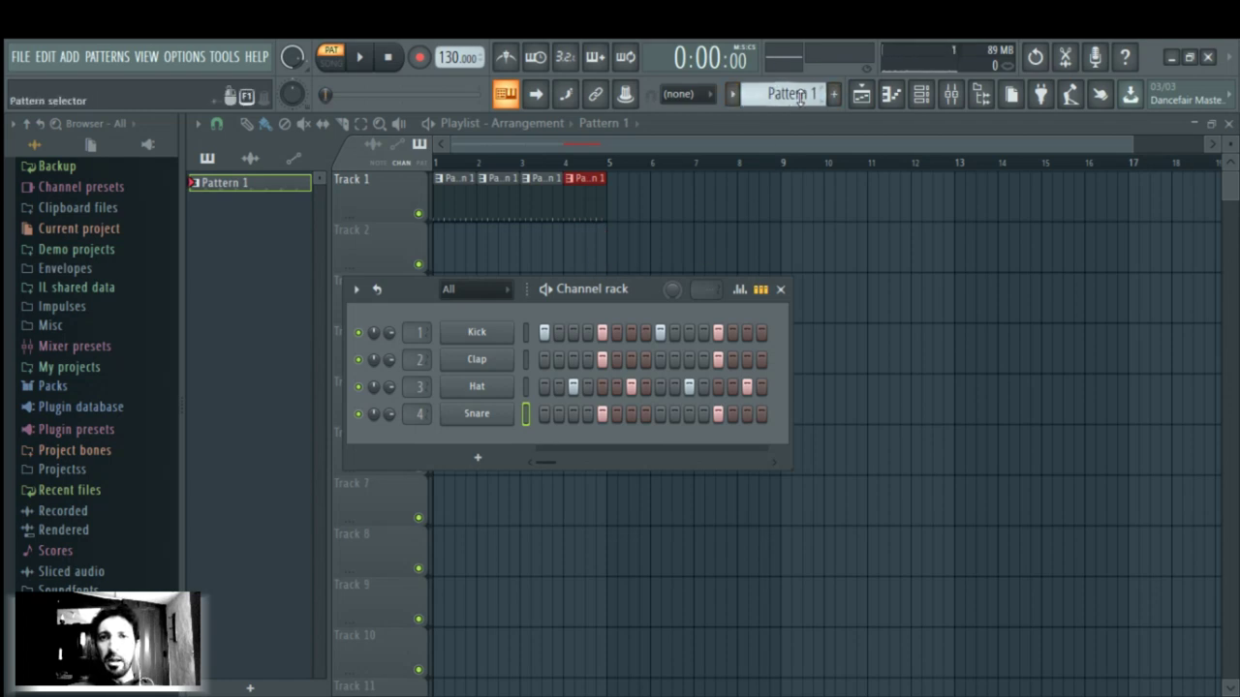
scroll(799, 97, down, 1)
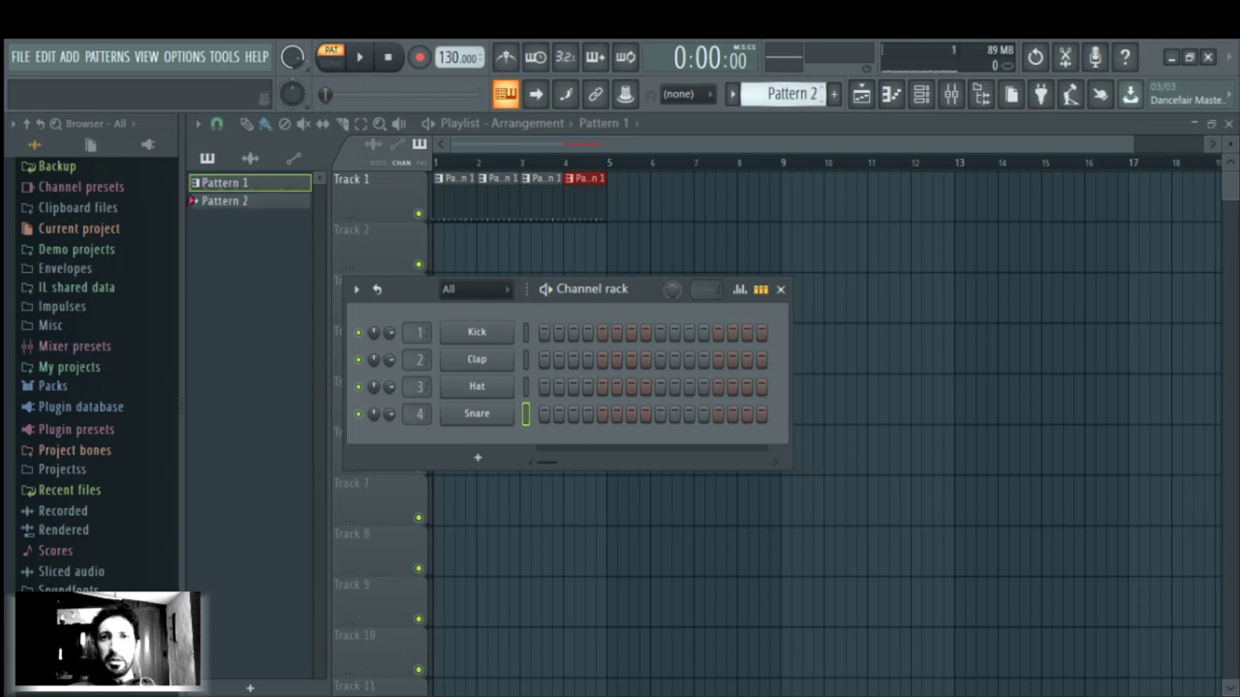
scroll(793, 93, up, 1)
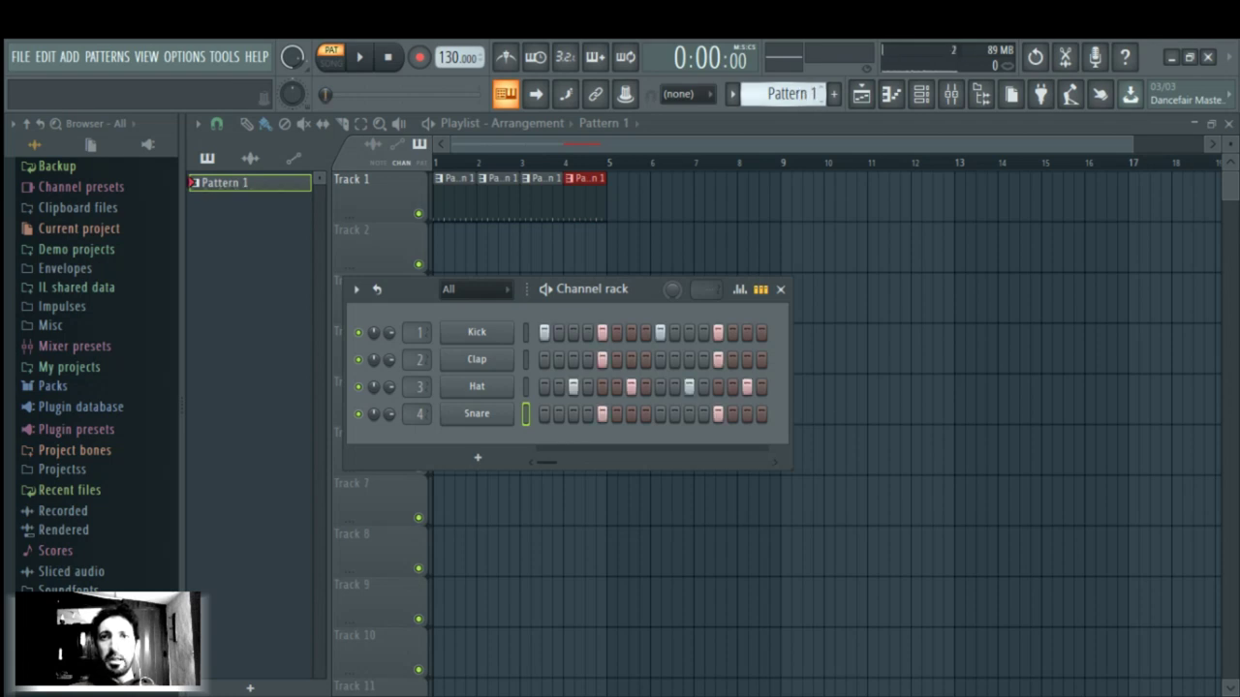
Switch to Pattern 2, fill all 16 Hat steps, and start playback of the pattern
scroll(792, 93, down, 1)
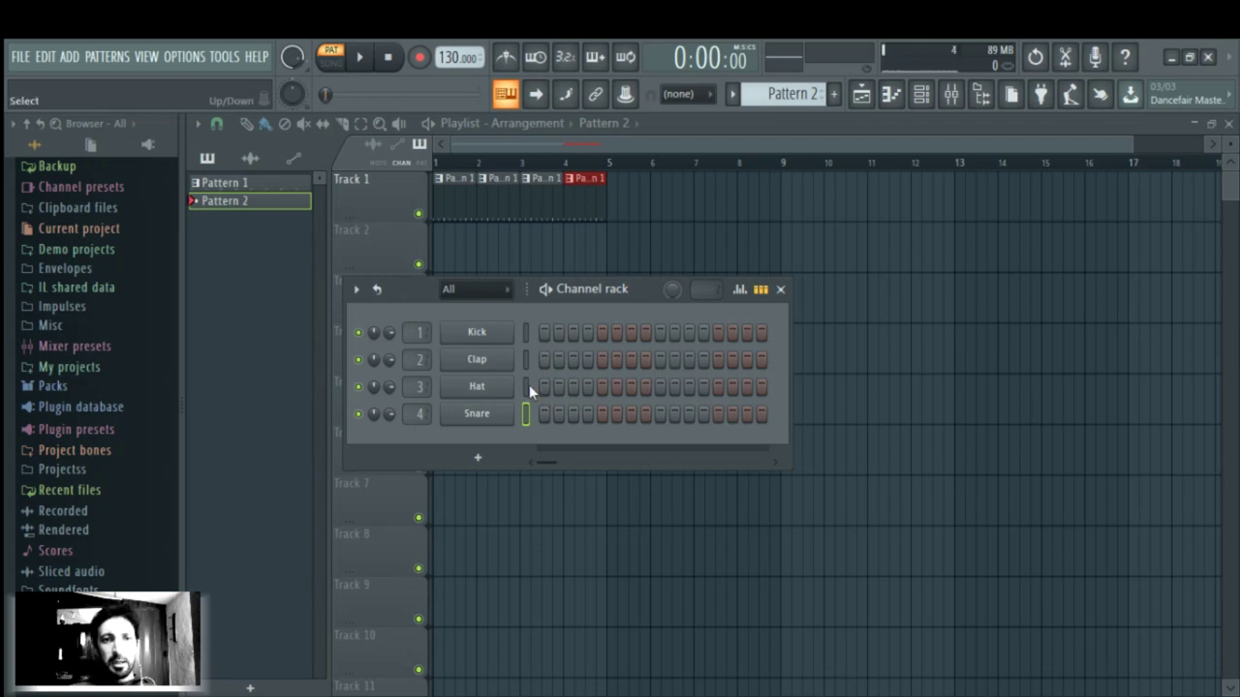
drag(542, 385, 787, 395)
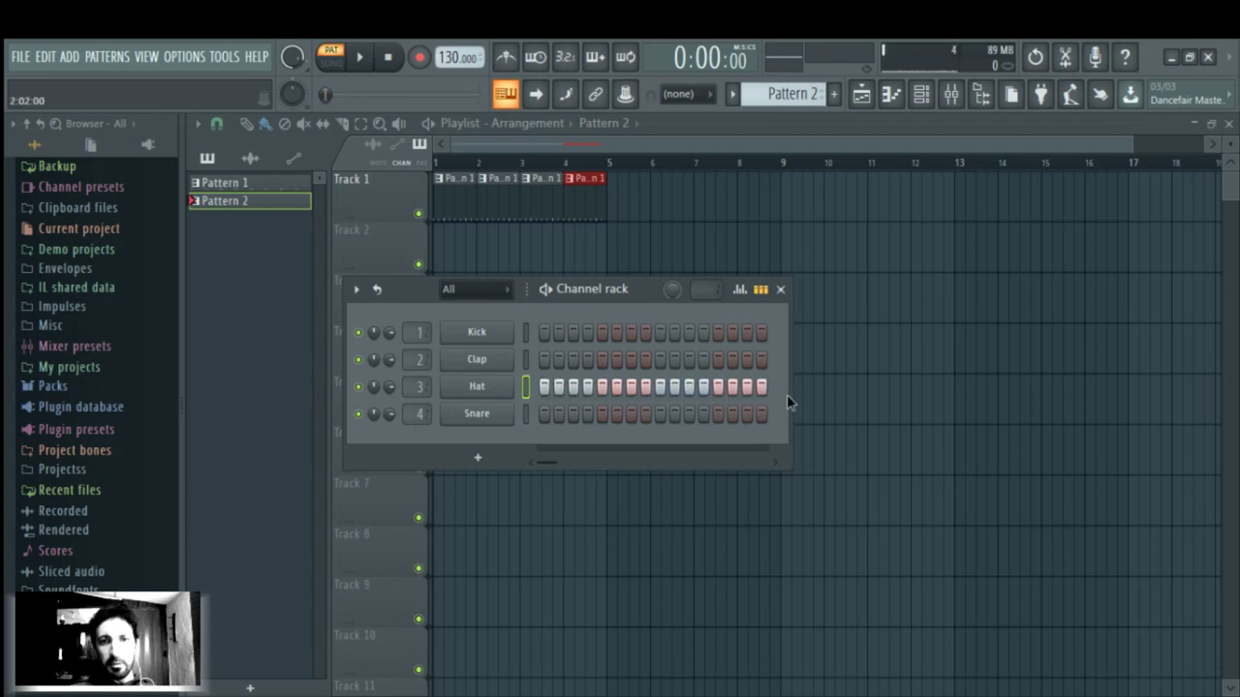
click(359, 58)
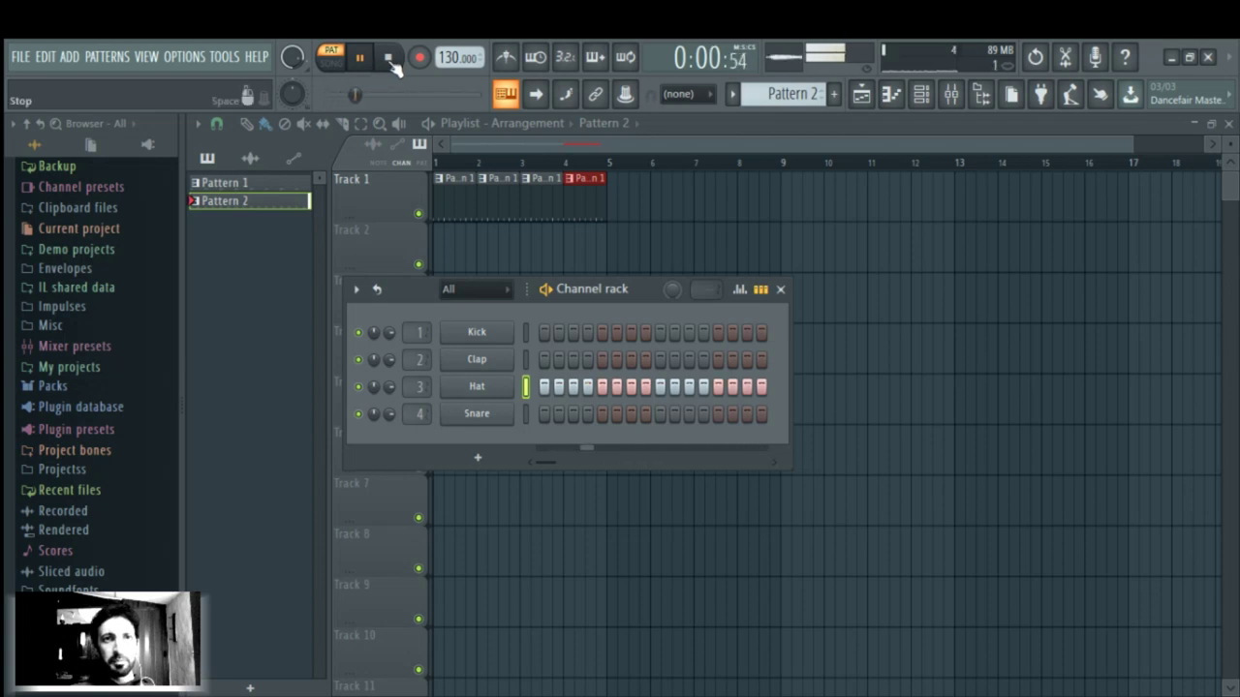
Stop playback and place four consecutive Pattern 2 clips on Track 2 of the playlist, covering bars 1 to 4
click(388, 59)
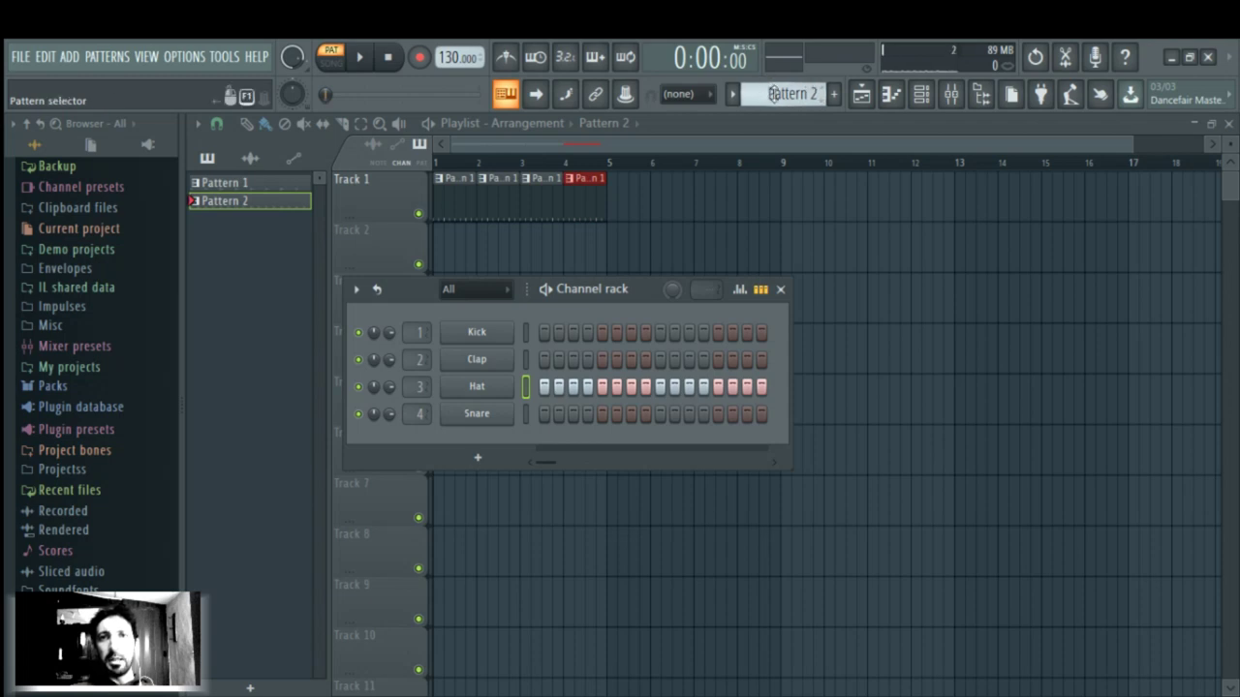
click(869, 106)
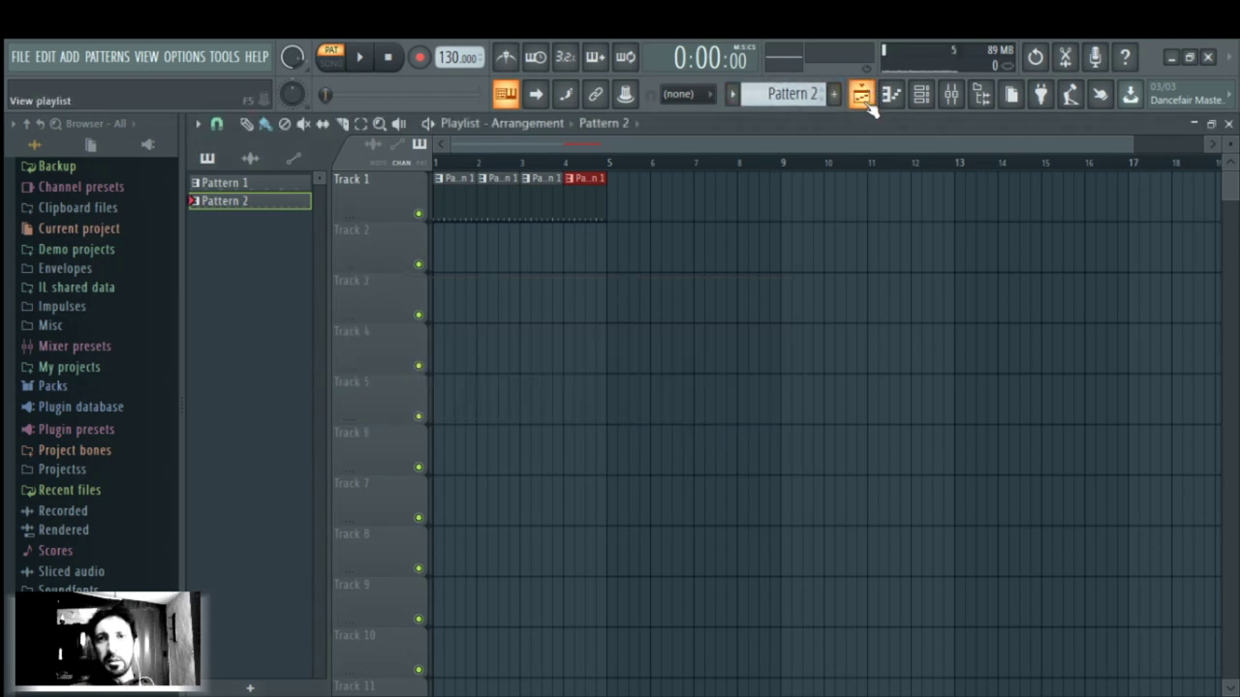
click(443, 243)
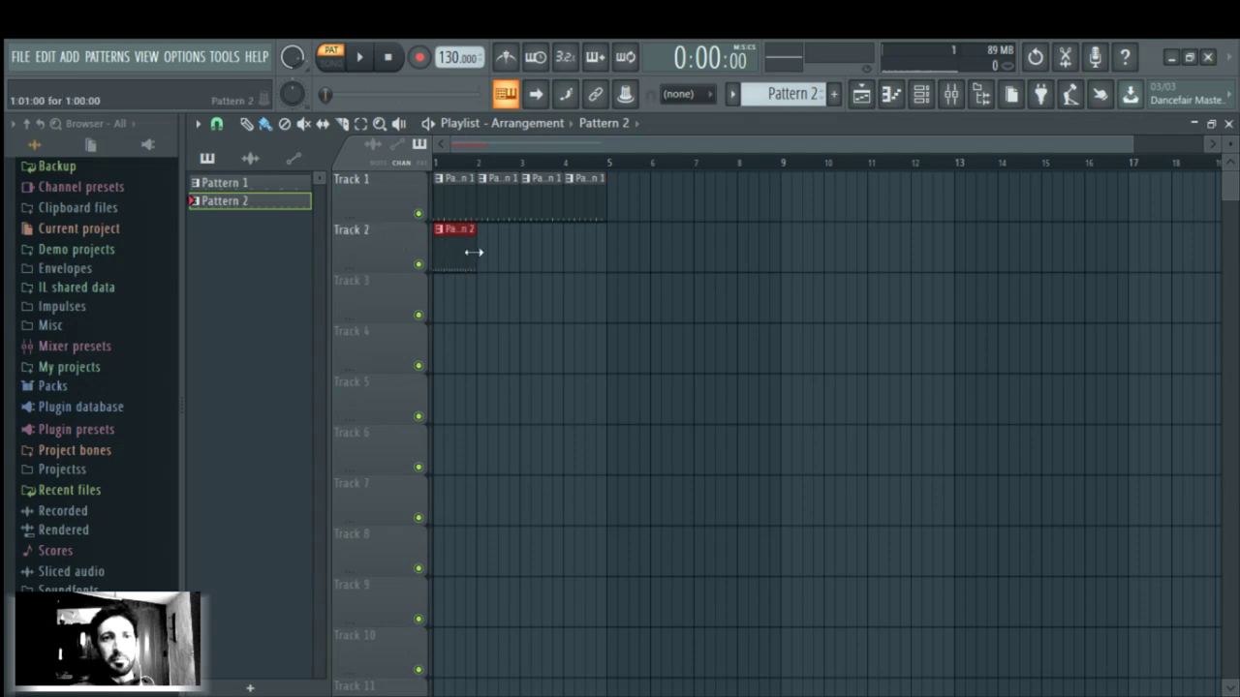
click(513, 259)
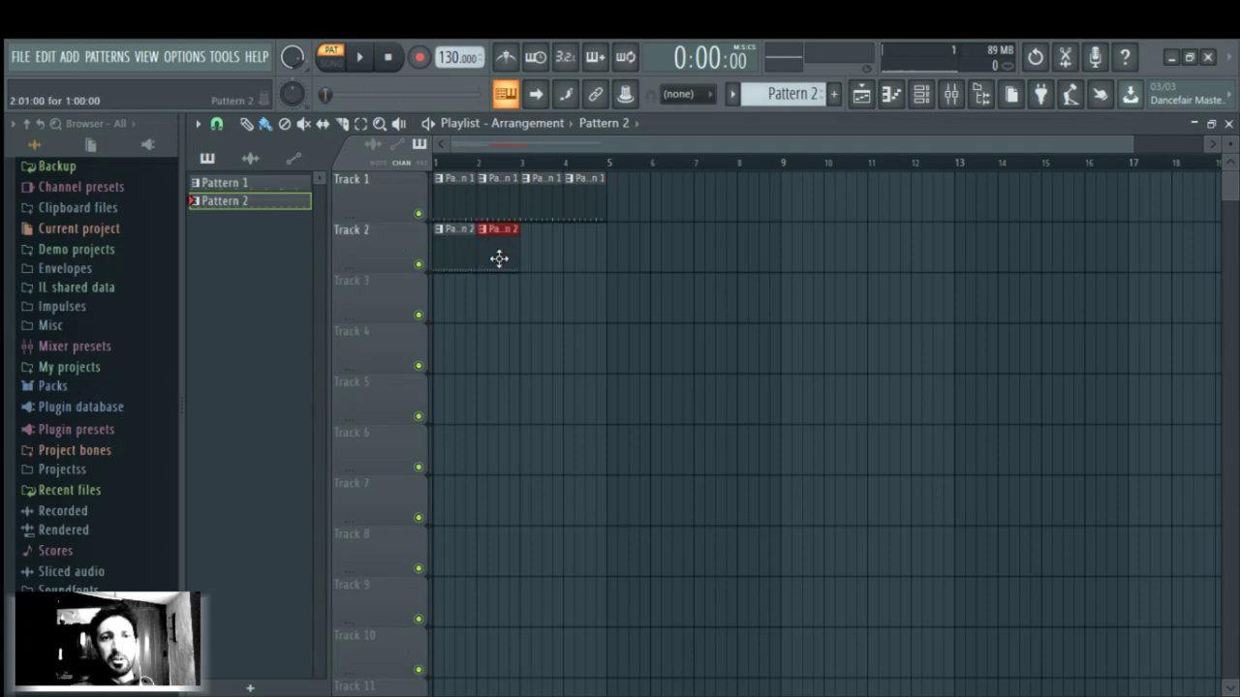
click(531, 259)
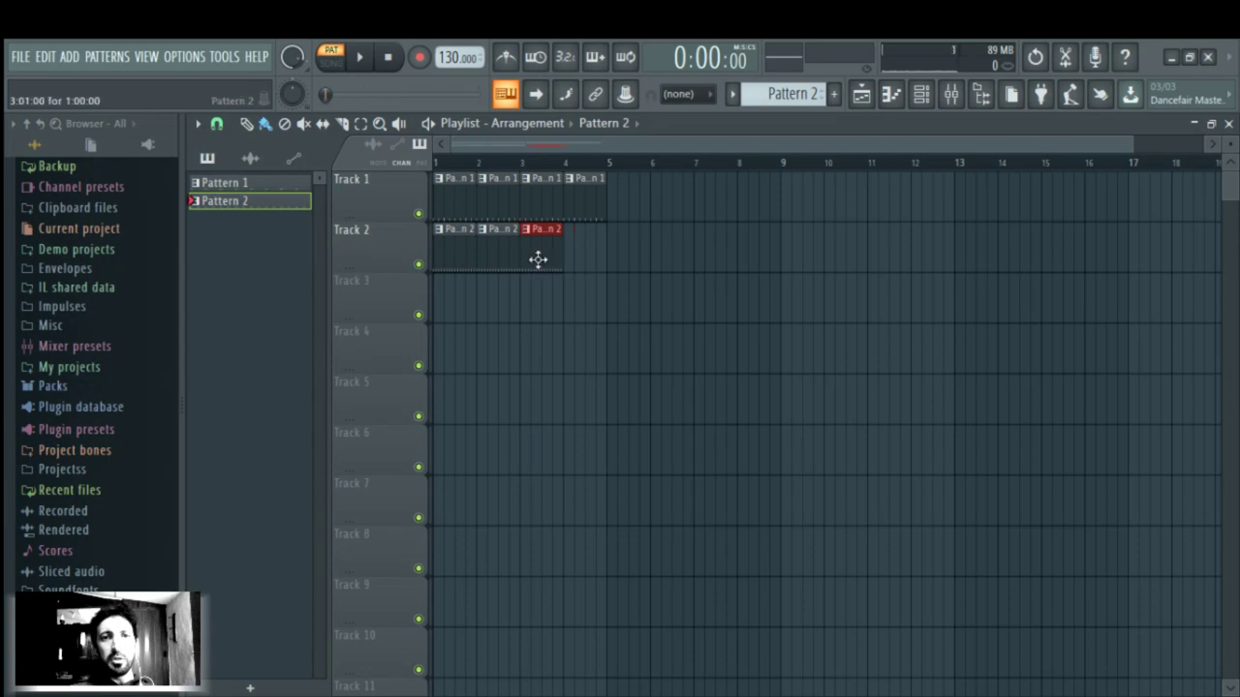
click(571, 260)
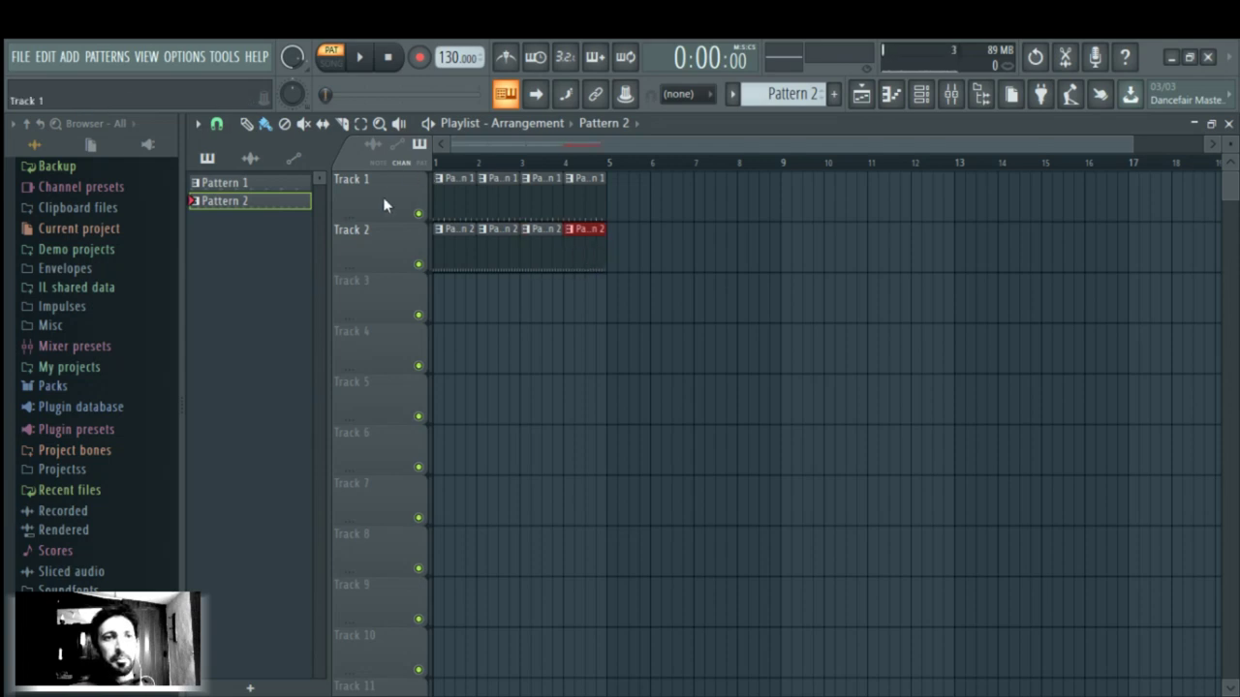
Audition Pattern 2 alone, switch playback to song mode, and play both playlist tracks together before stopping
click(361, 58)
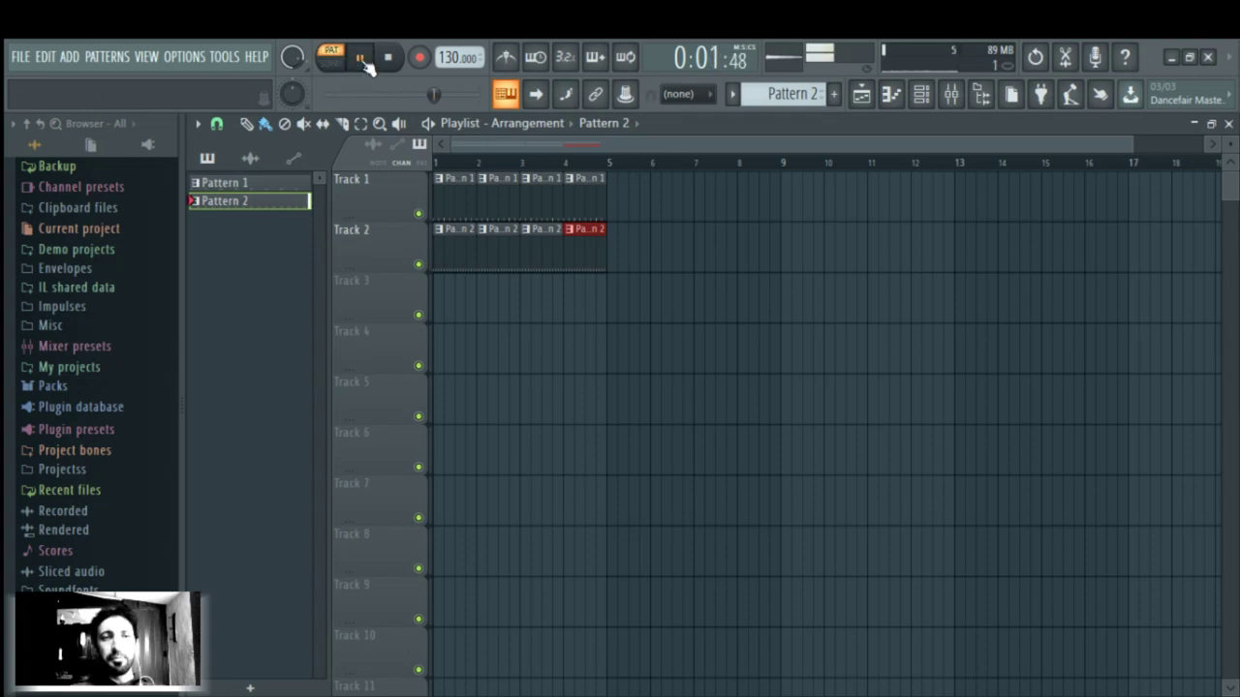
click(360, 58)
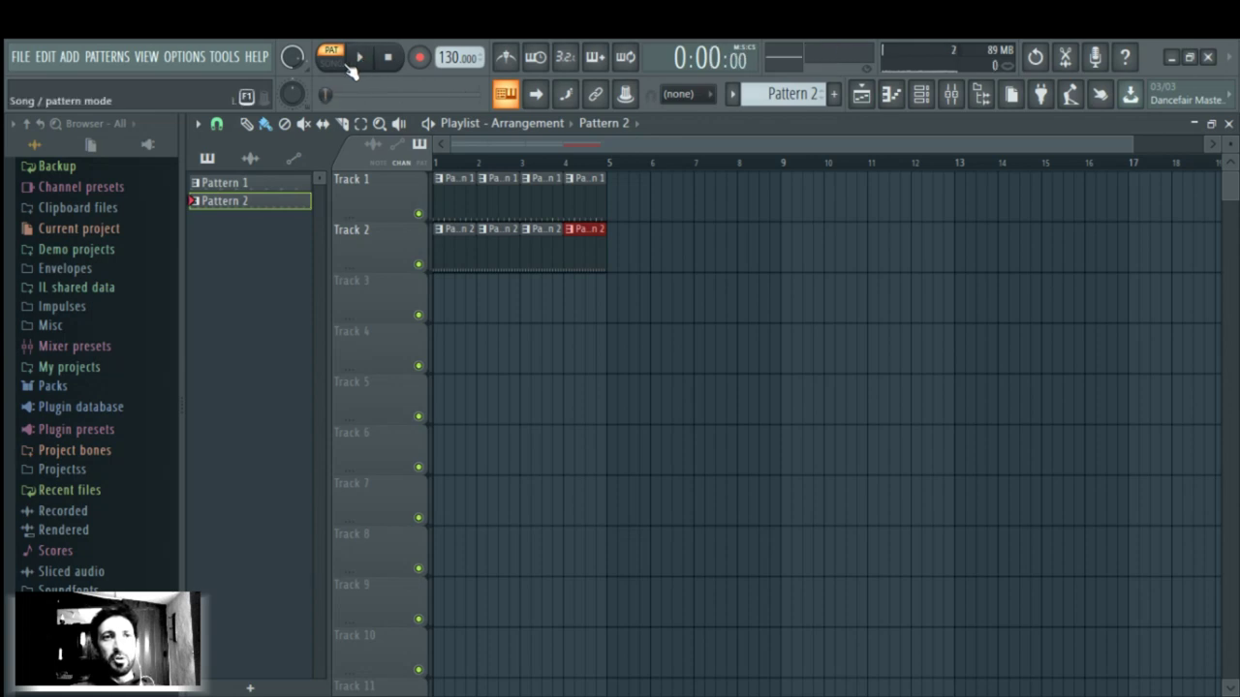
click(336, 62)
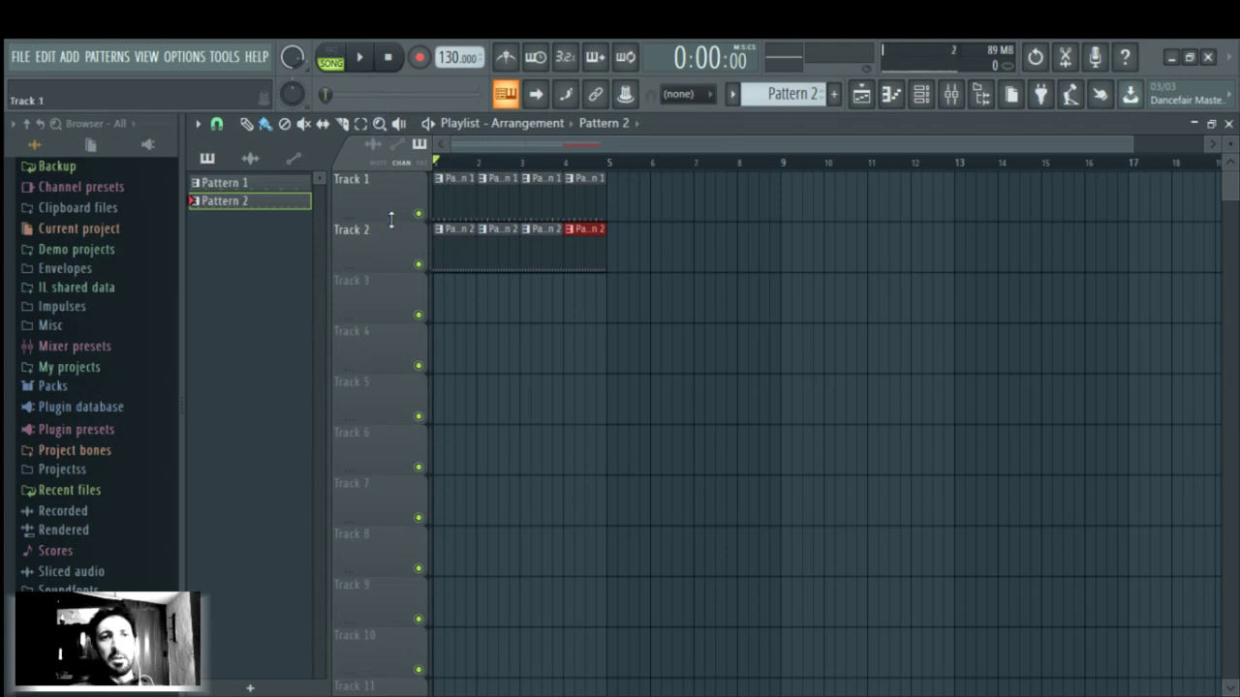
key(space)
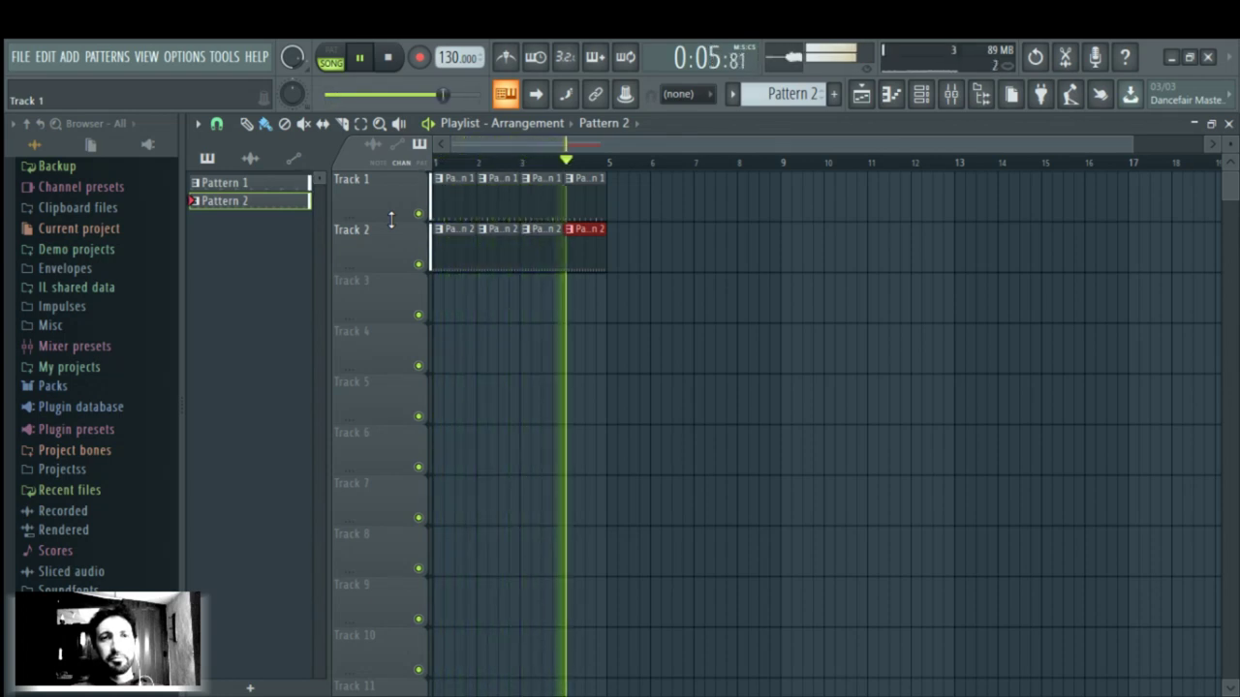
key(space)
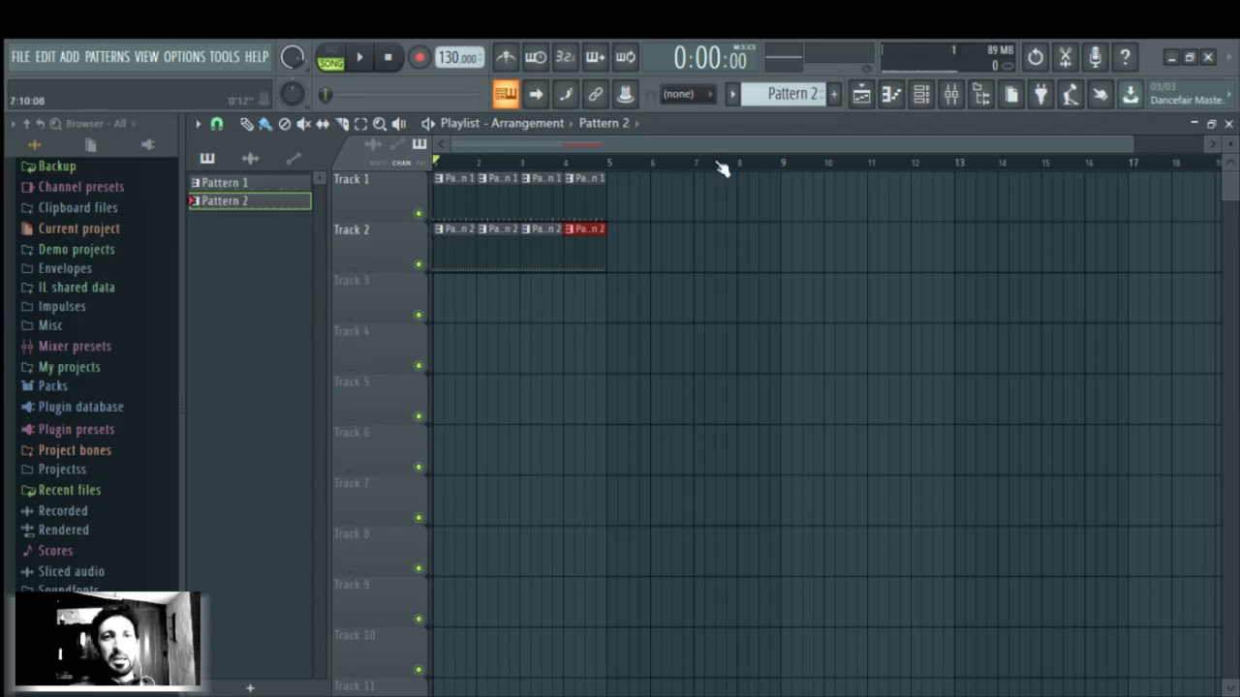
Show the channel rack over the playlist, toggling its window off and on again
click(928, 101)
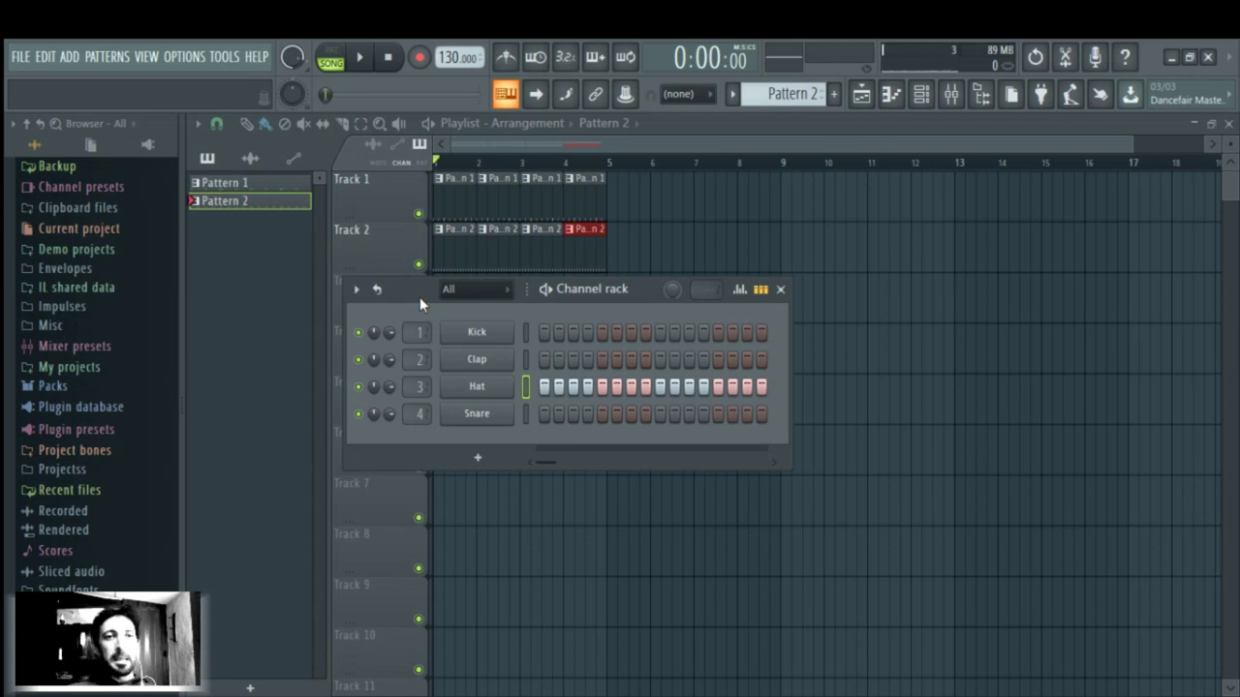
click(921, 95)
click(921, 95)
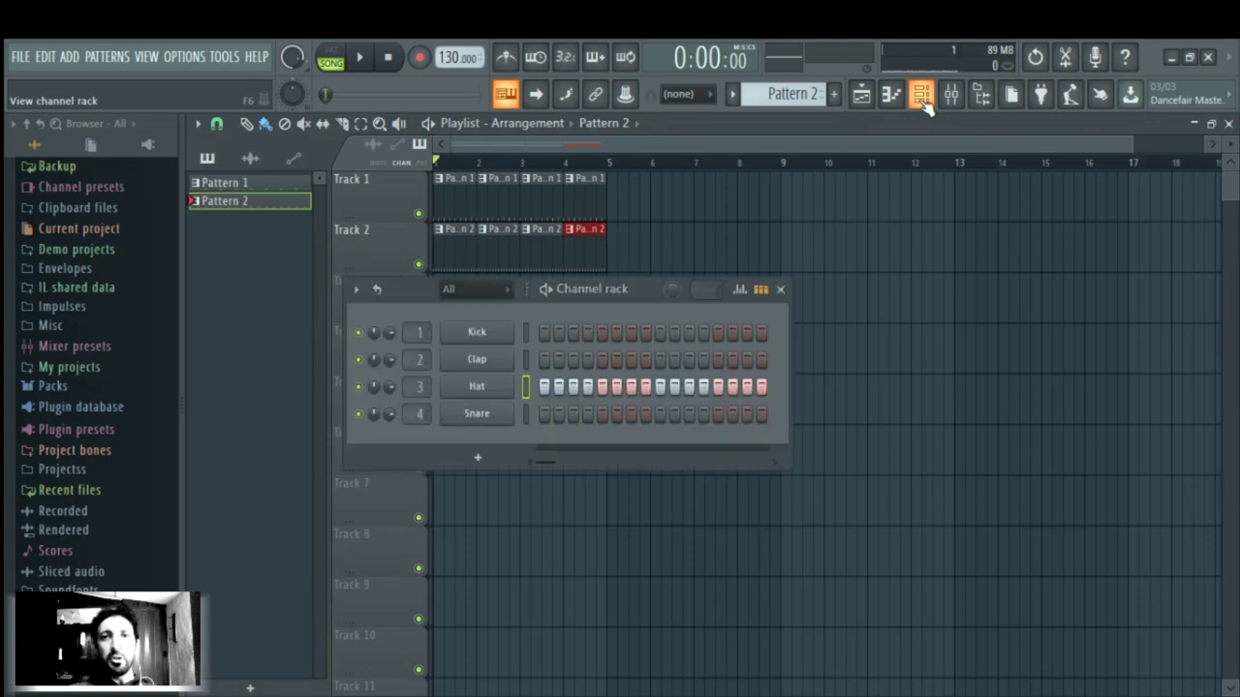